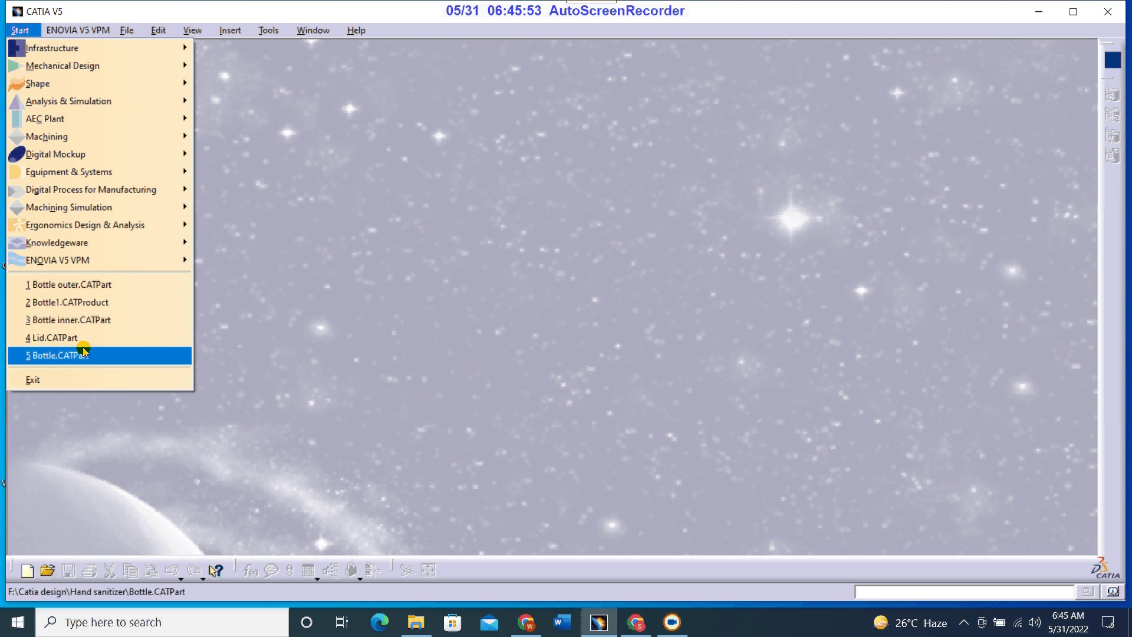
Open Lid.CATPart from the recent files list.
click(64, 337)
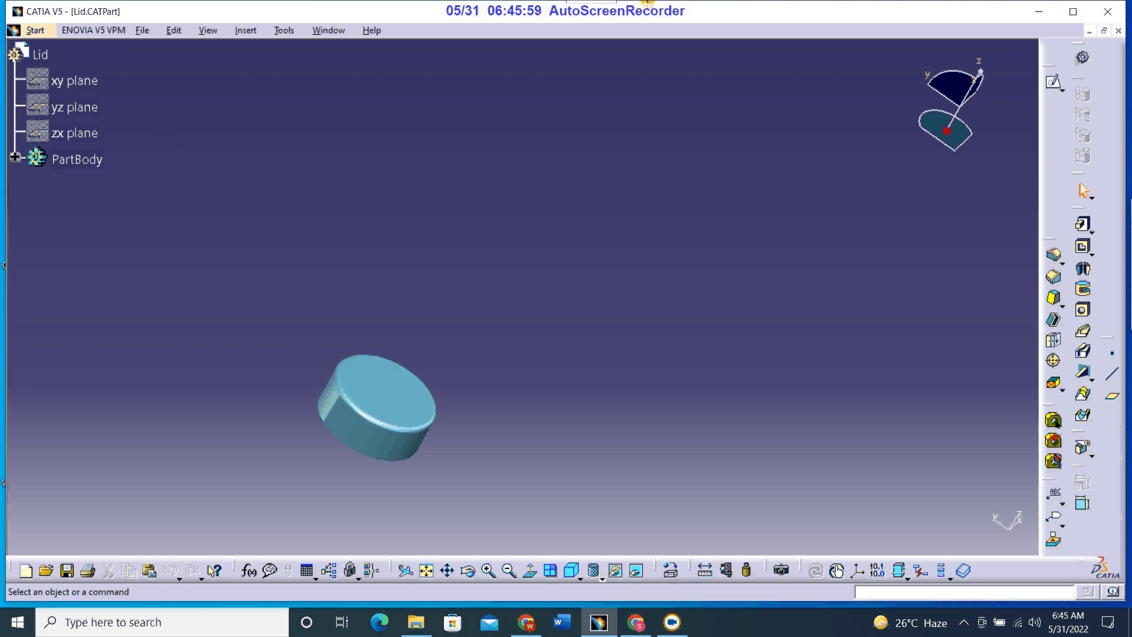
Delete the DS Light Blue material under PartBody so the lid shows plain white.
mouse_move(592, 341)
middle_down()
mouse_move(690, 216)
mouse_move(510, 413)
mouse_move(523, 354)
middle_up()
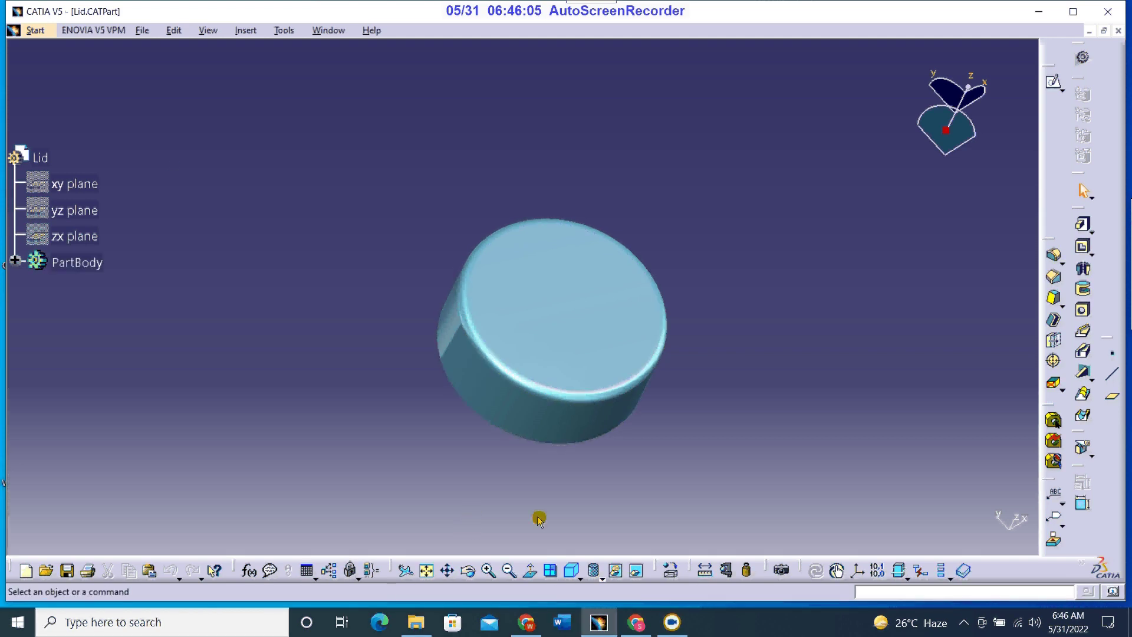
click(15, 260)
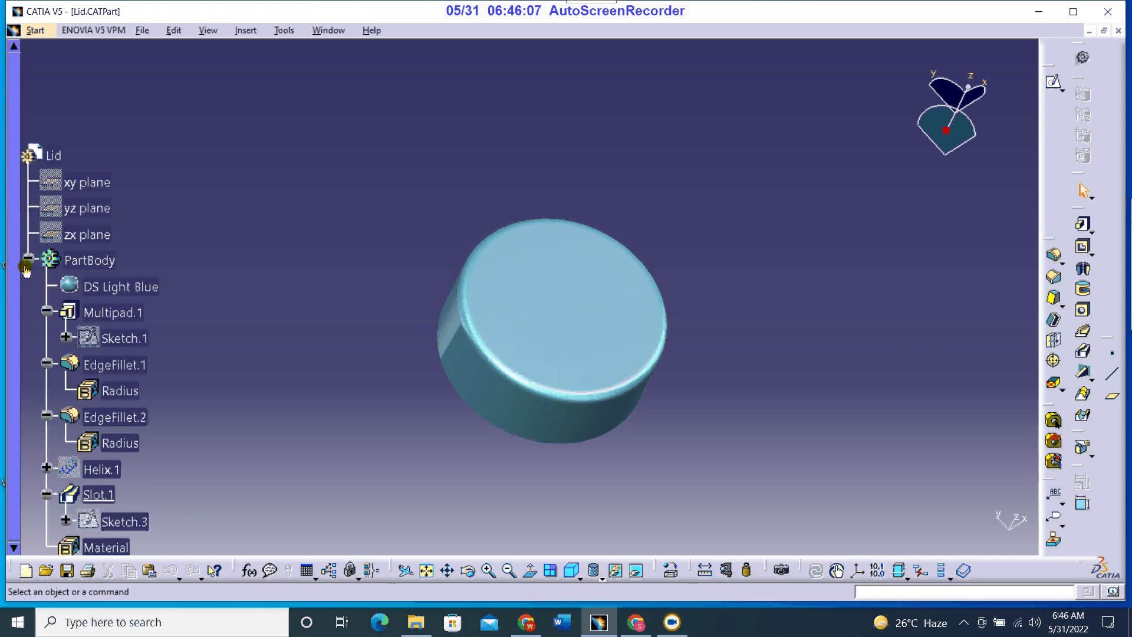
right_click(134, 289)
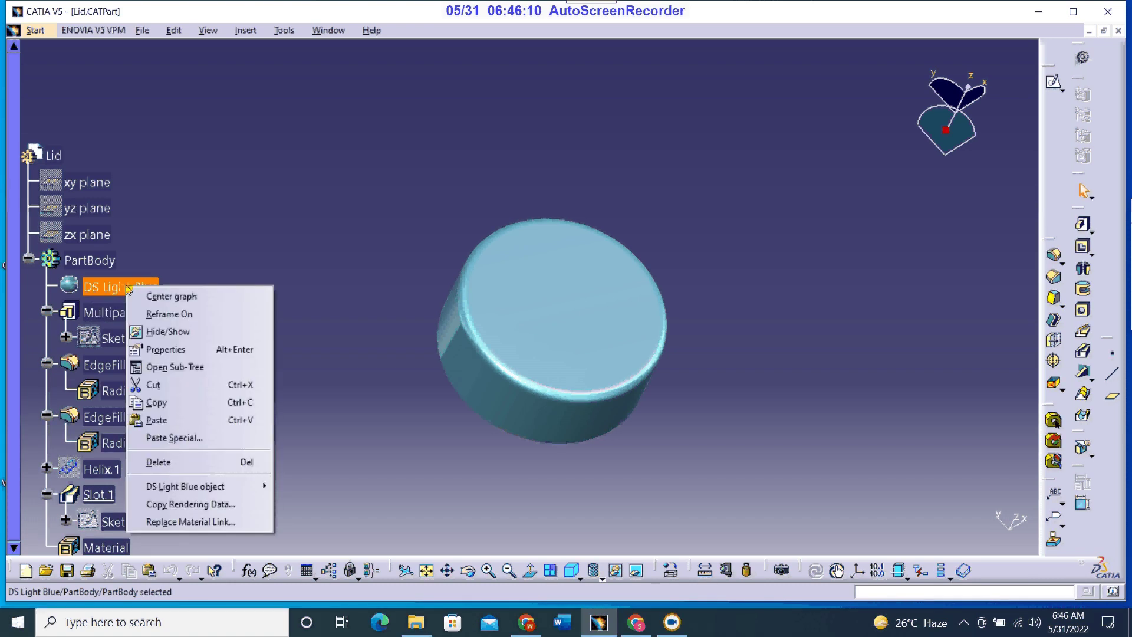
click(165, 464)
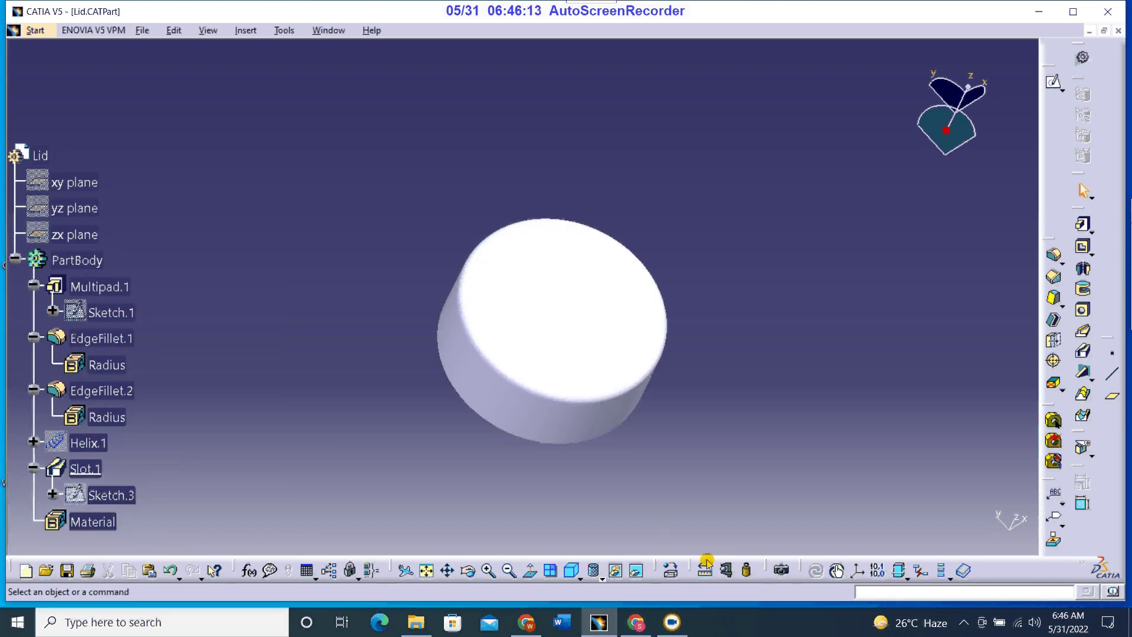
Apply the Plastic material from the Other catalog to the lid's top face and confirm.
click(670, 569)
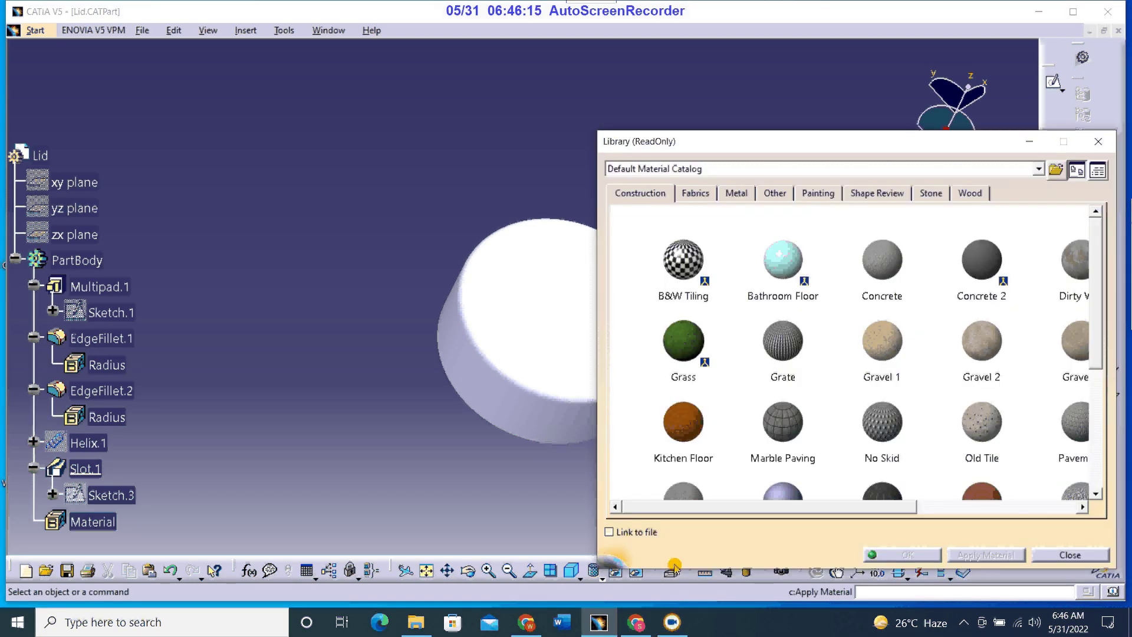
click(884, 245)
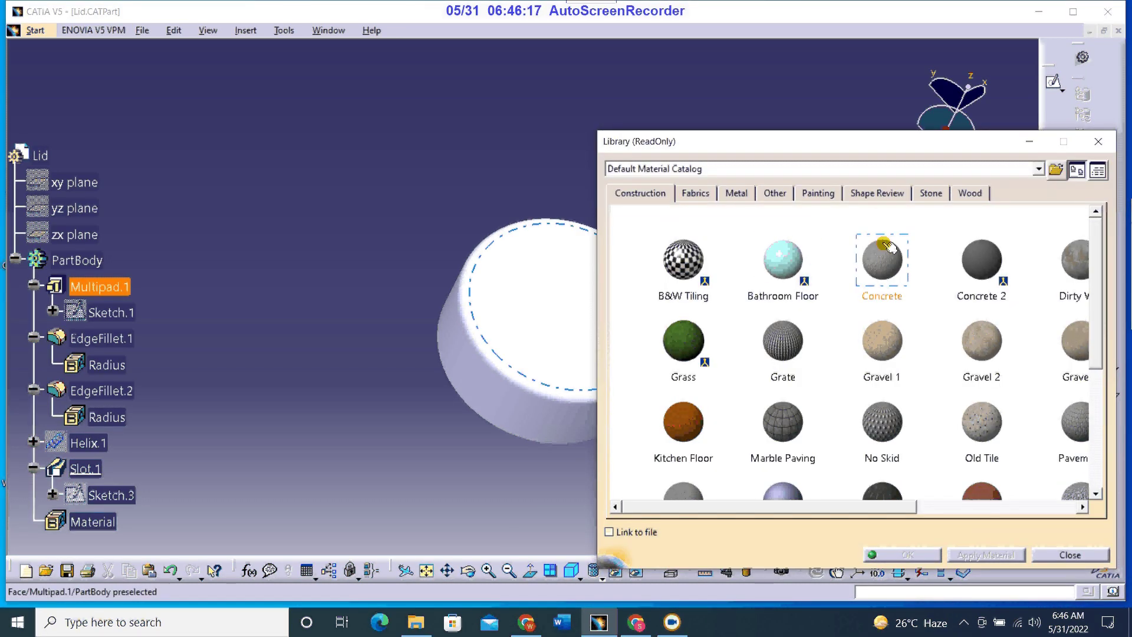
scroll(766, 245, down, 2)
scroll(740, 247, down, 1)
click(775, 192)
scroll(872, 361, down, 1)
click(926, 422)
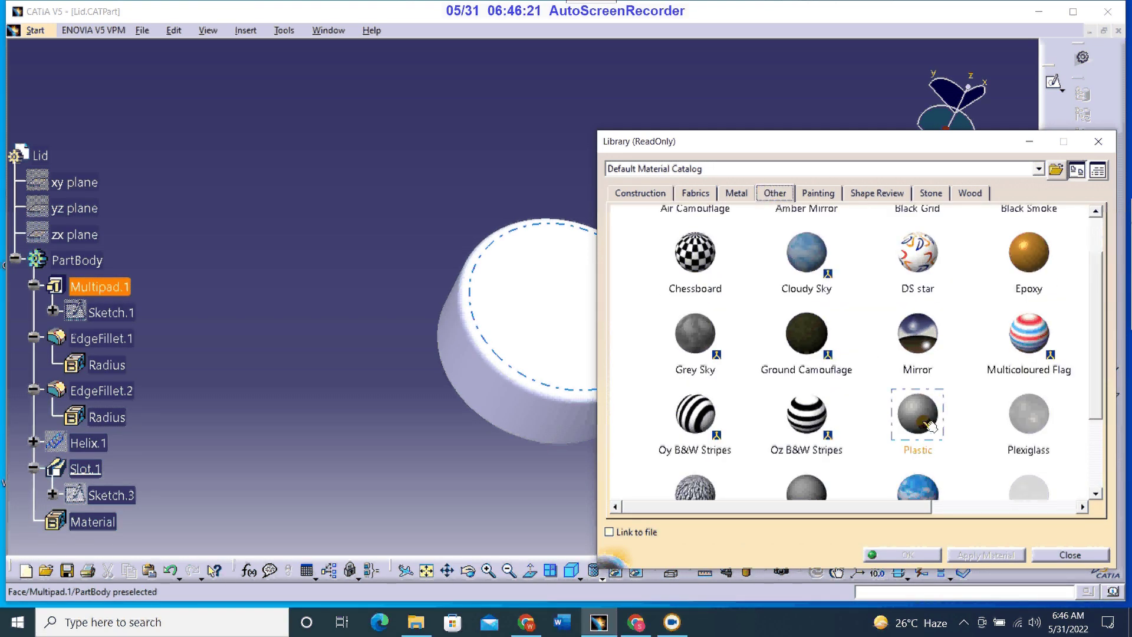
click(547, 336)
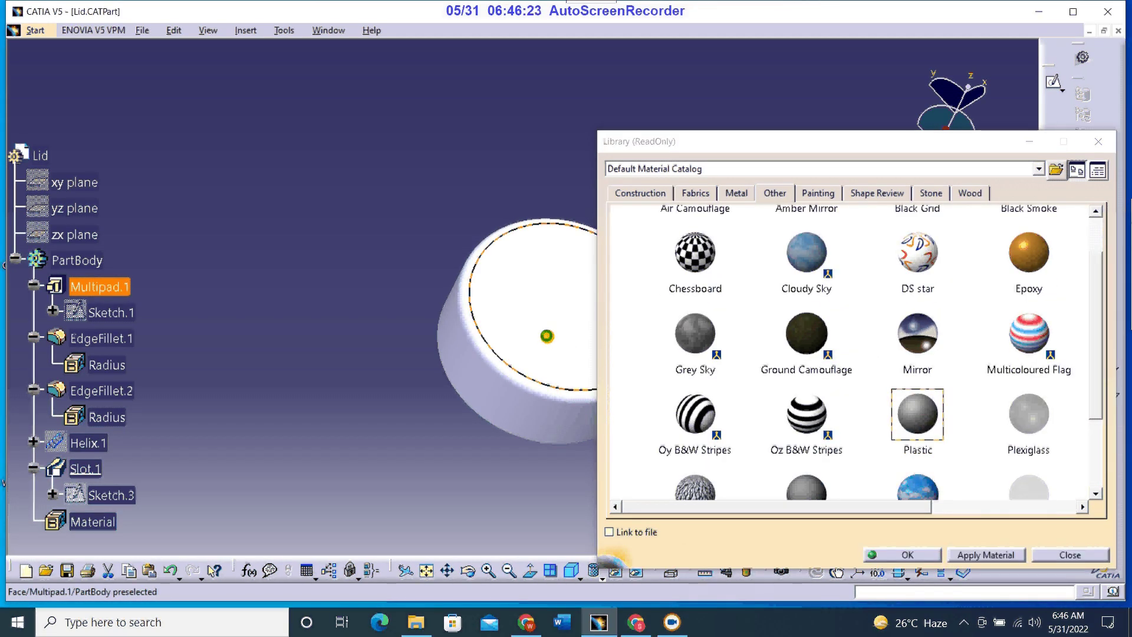
click(991, 555)
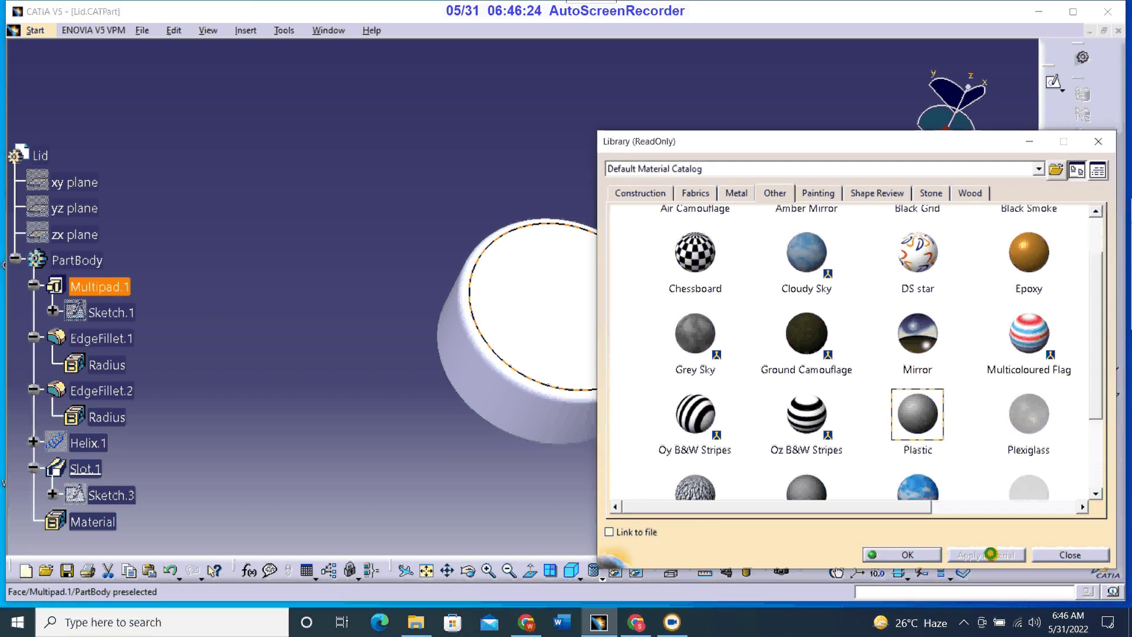
click(905, 555)
In the Plastic material's Properties, set the texture type to Image and browse for a picture.
middle_drag(379, 245, 581, 213)
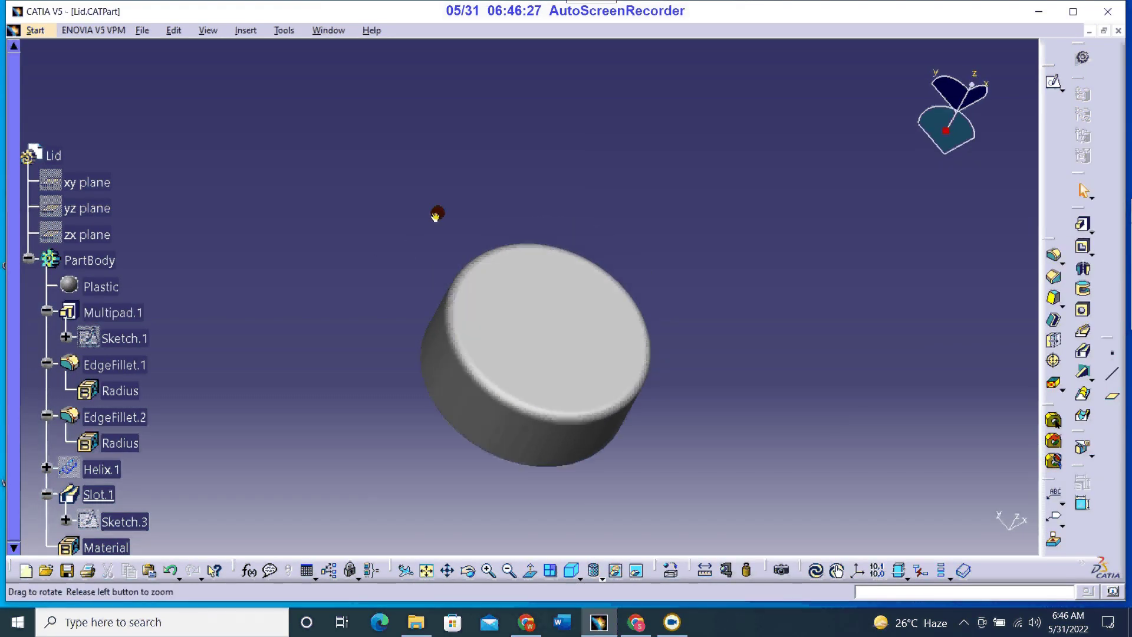
middle_drag(177, 357, 399, 307)
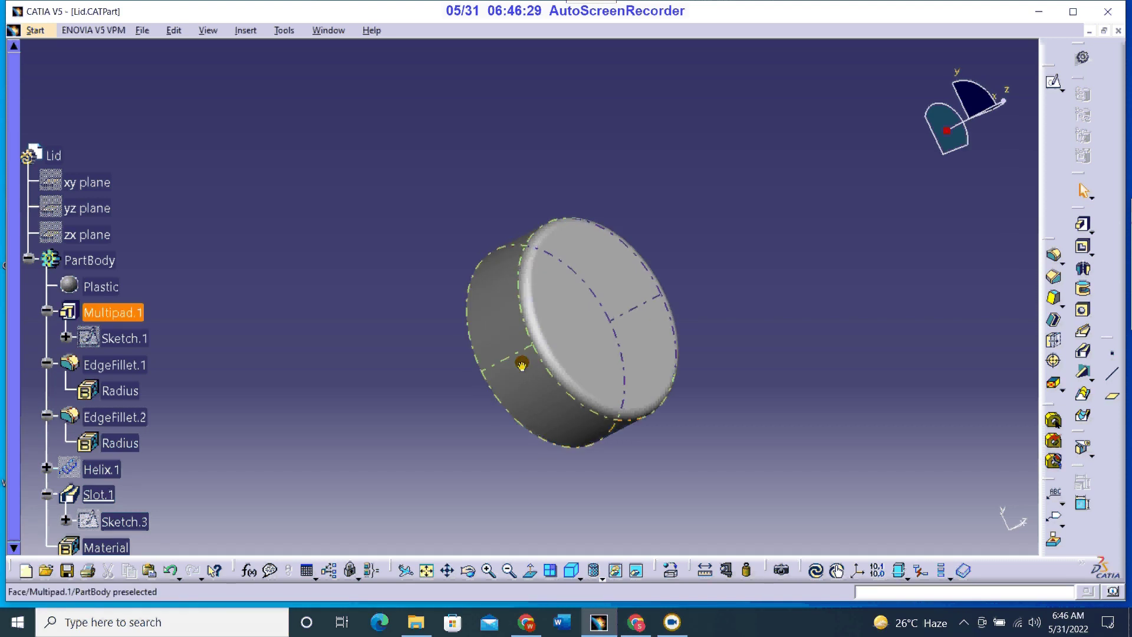
right_click(105, 285)
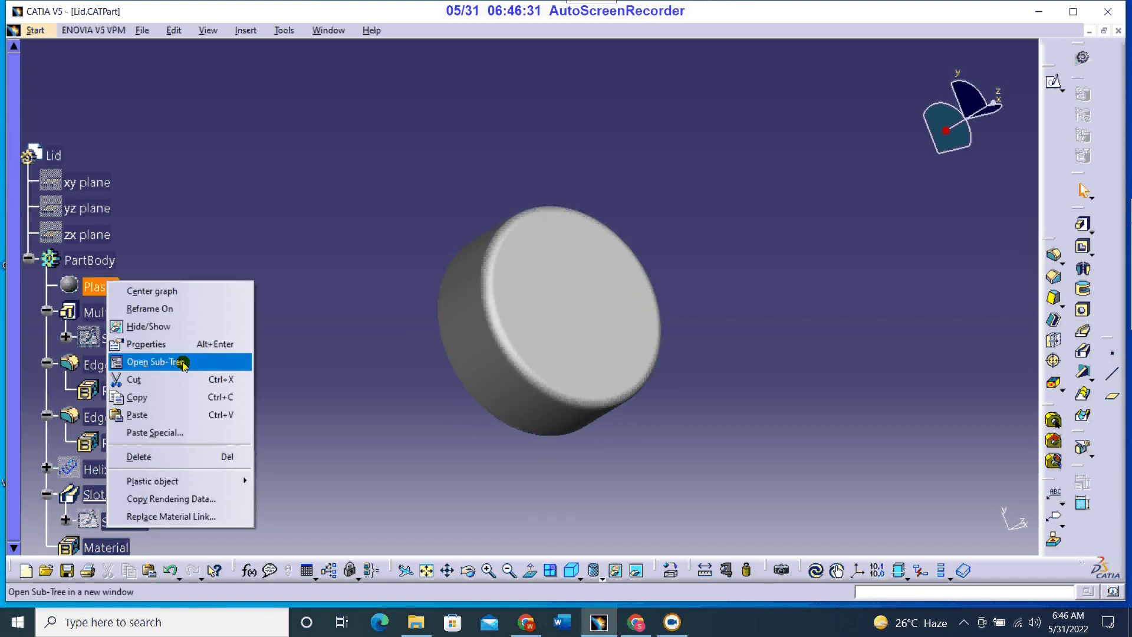
click(165, 344)
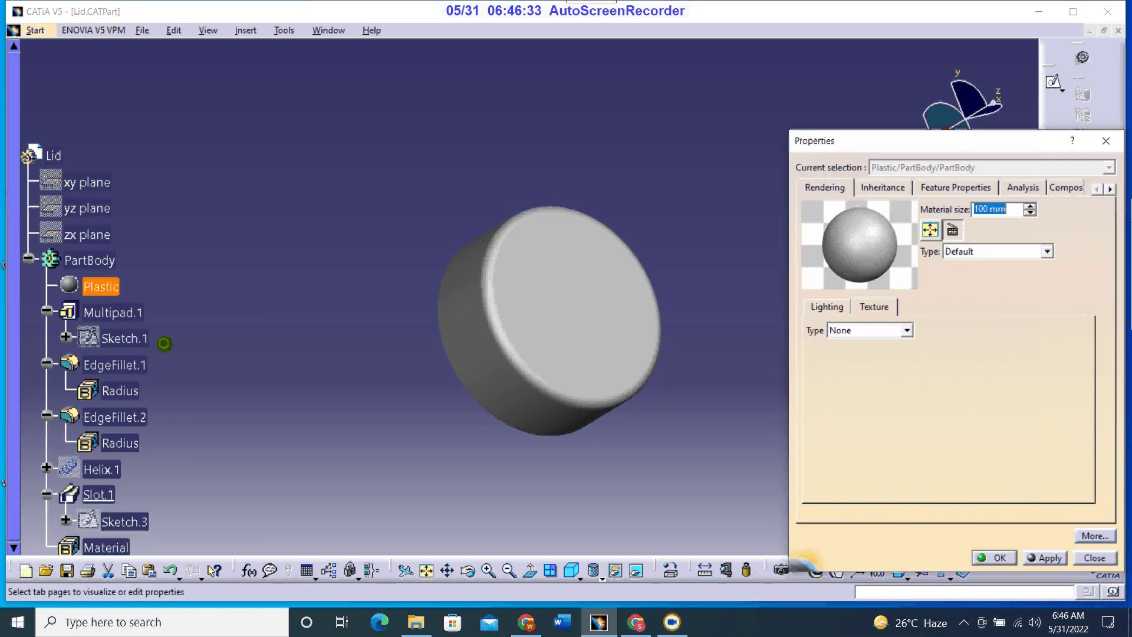
click(874, 306)
click(906, 330)
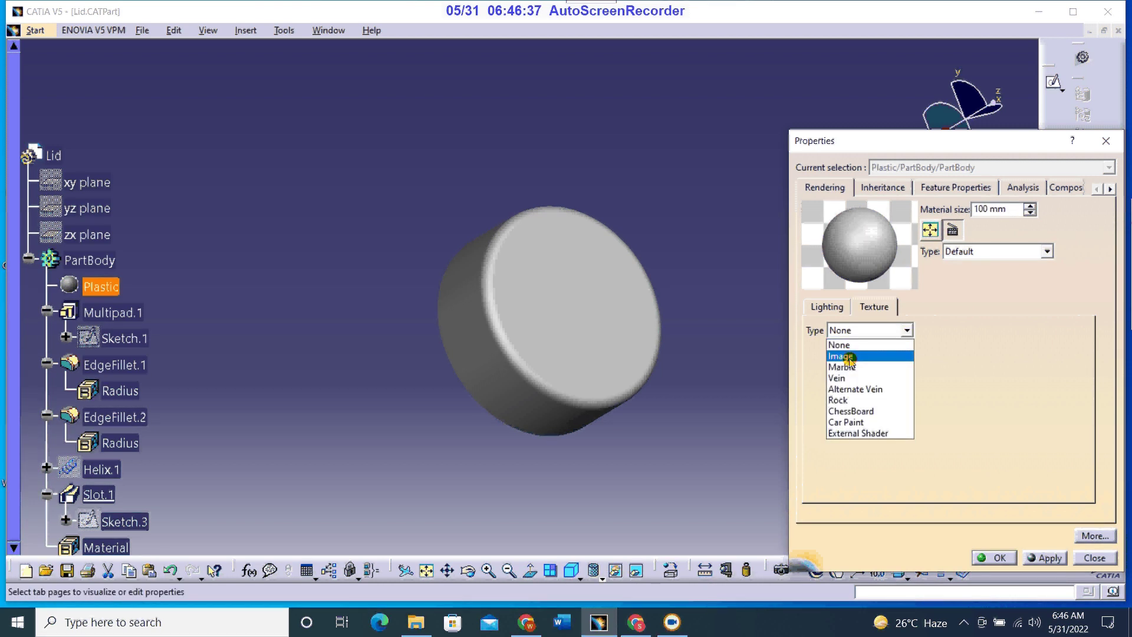
click(849, 357)
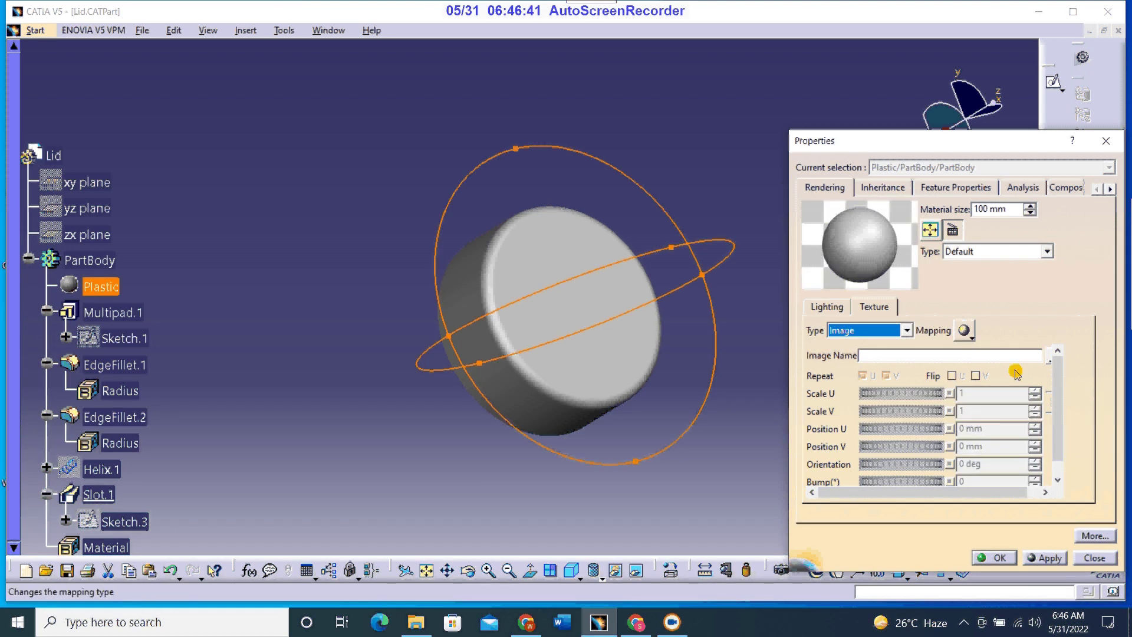
click(1043, 355)
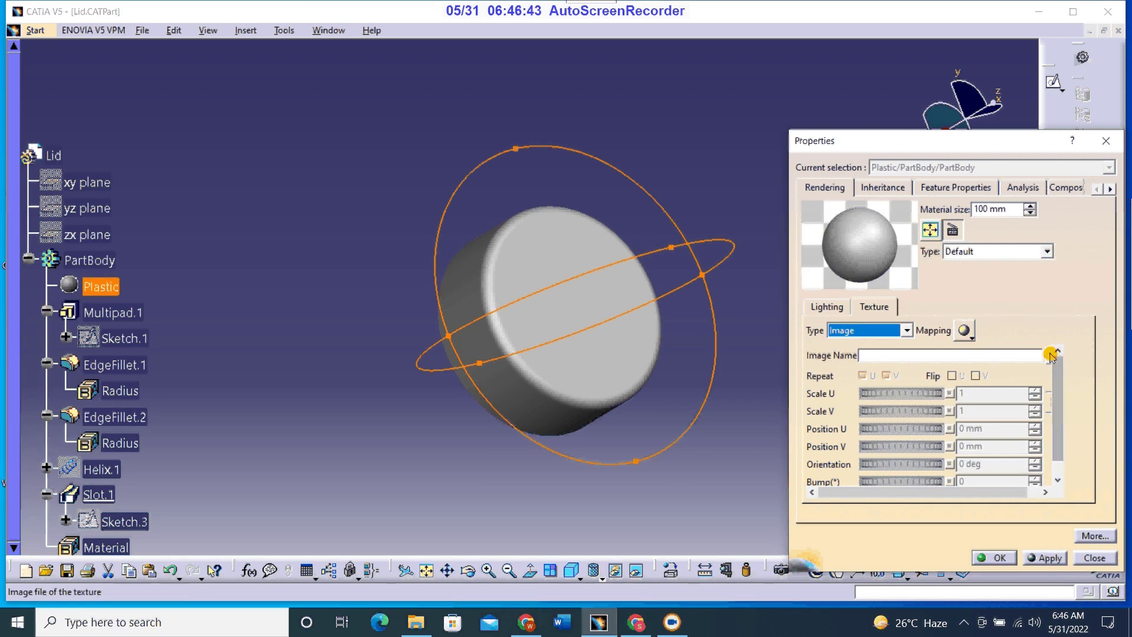
click(1043, 355)
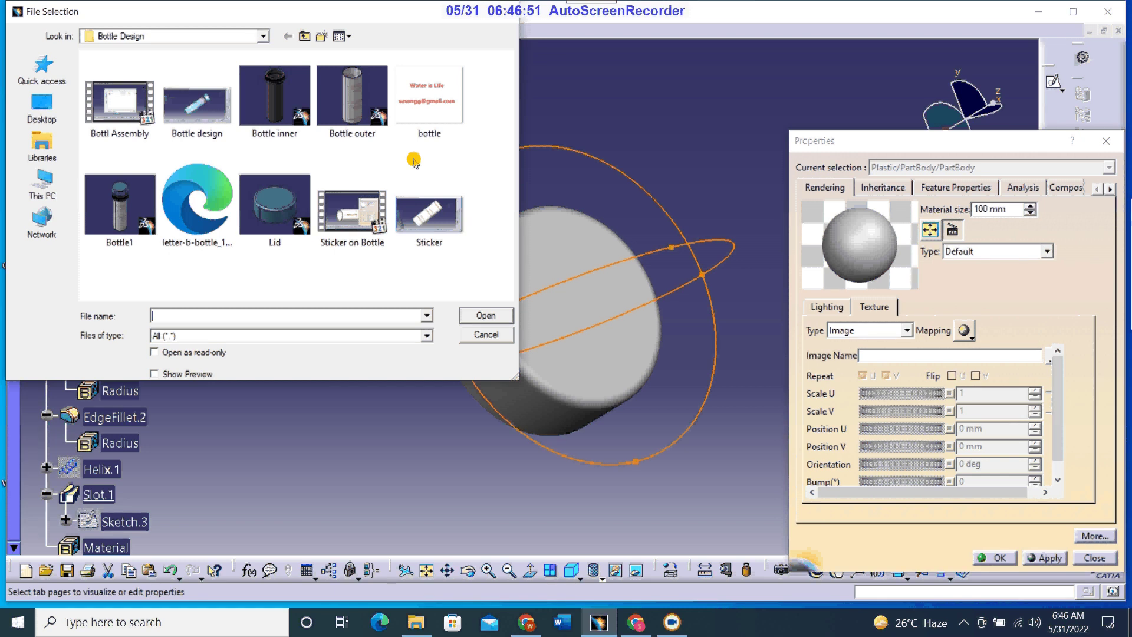
Choose My Logo.png from the Desktop as the Plastic texture image.
click(41, 105)
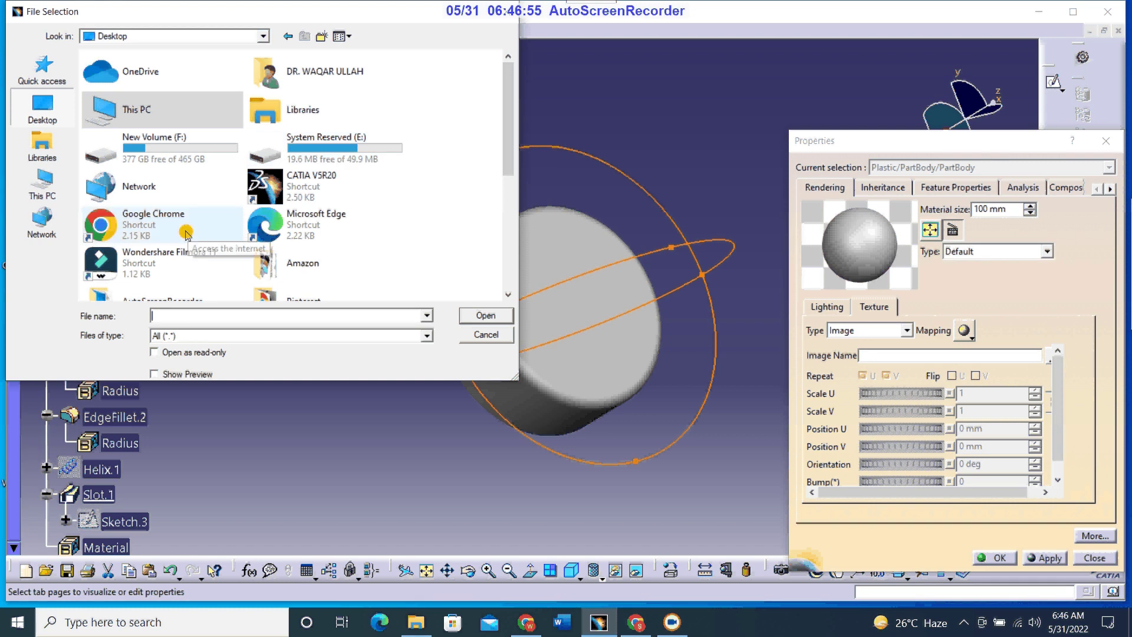
click(177, 233)
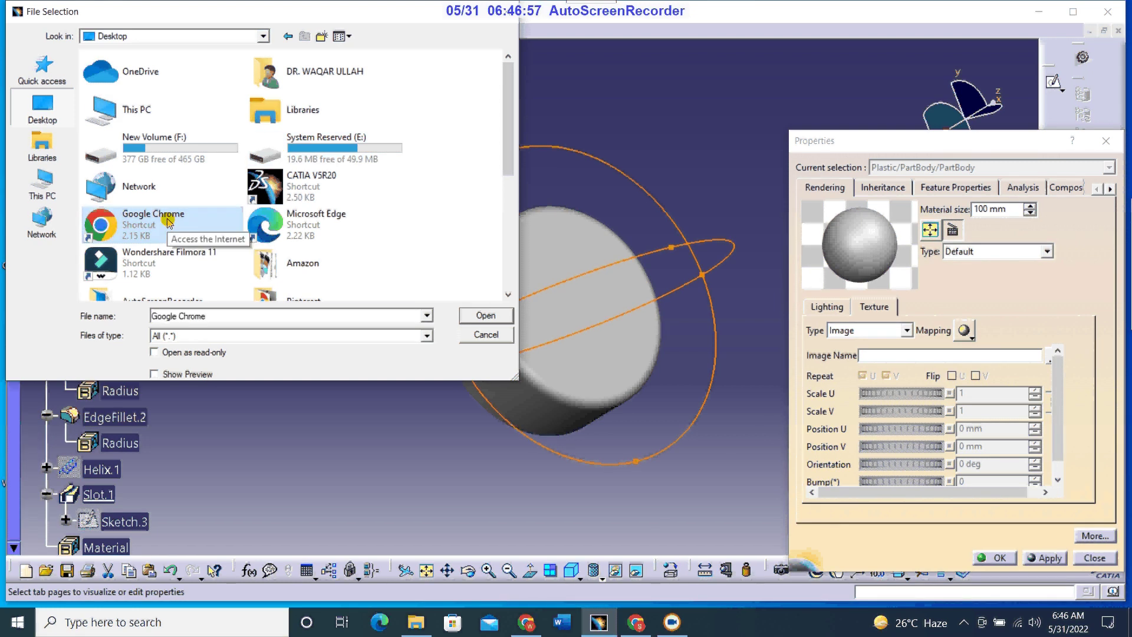
click(312, 222)
scroll(339, 235, down, 3)
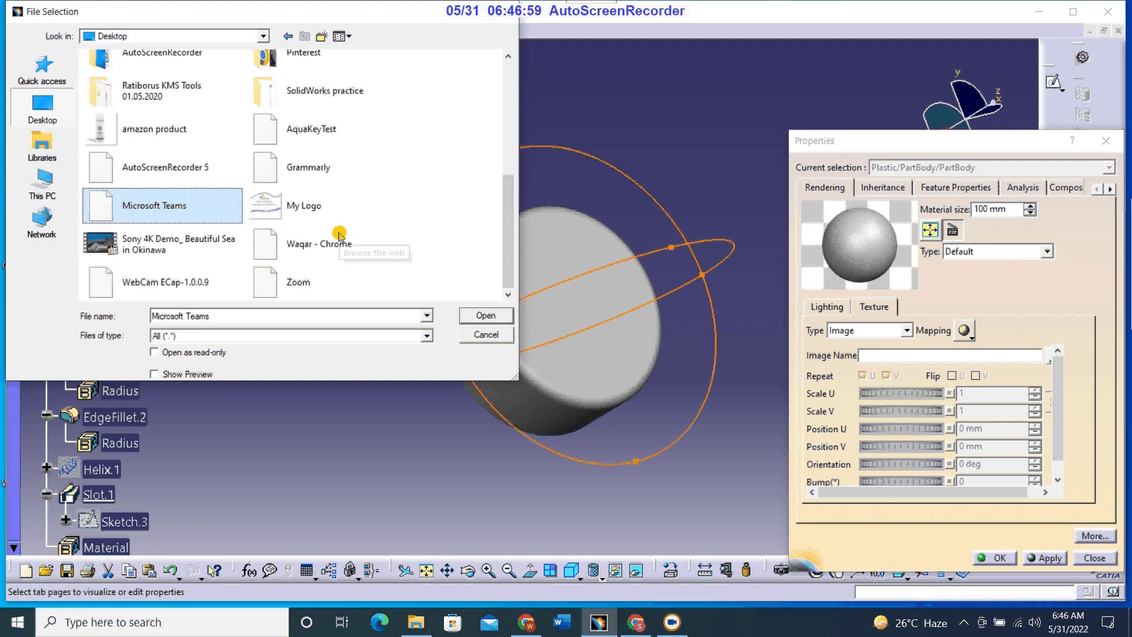
click(305, 221)
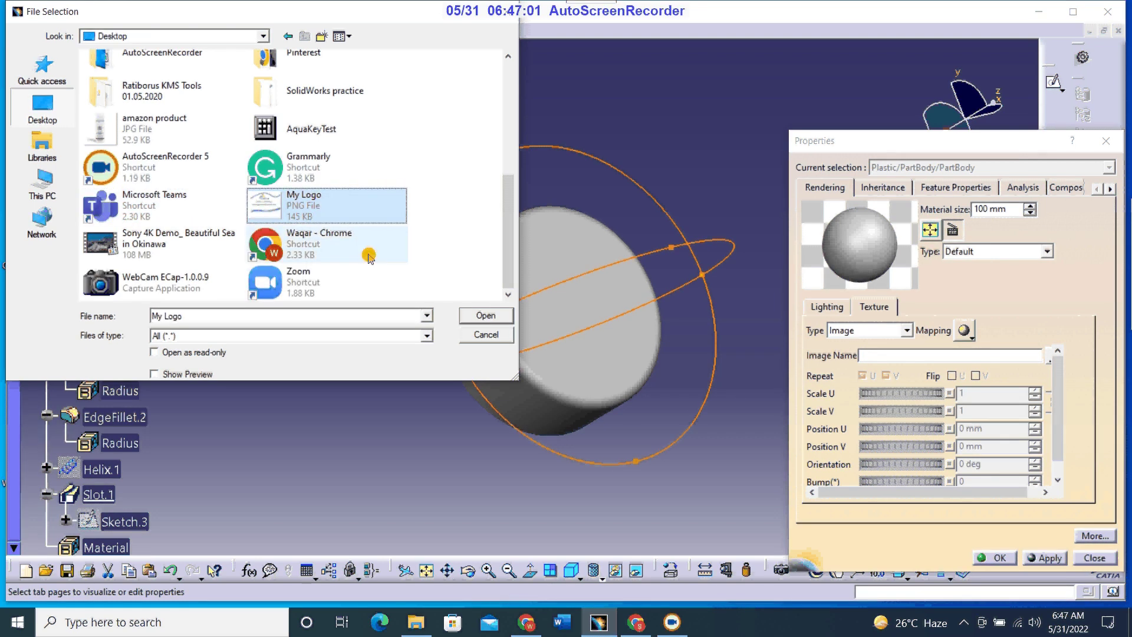
double_click(334, 206)
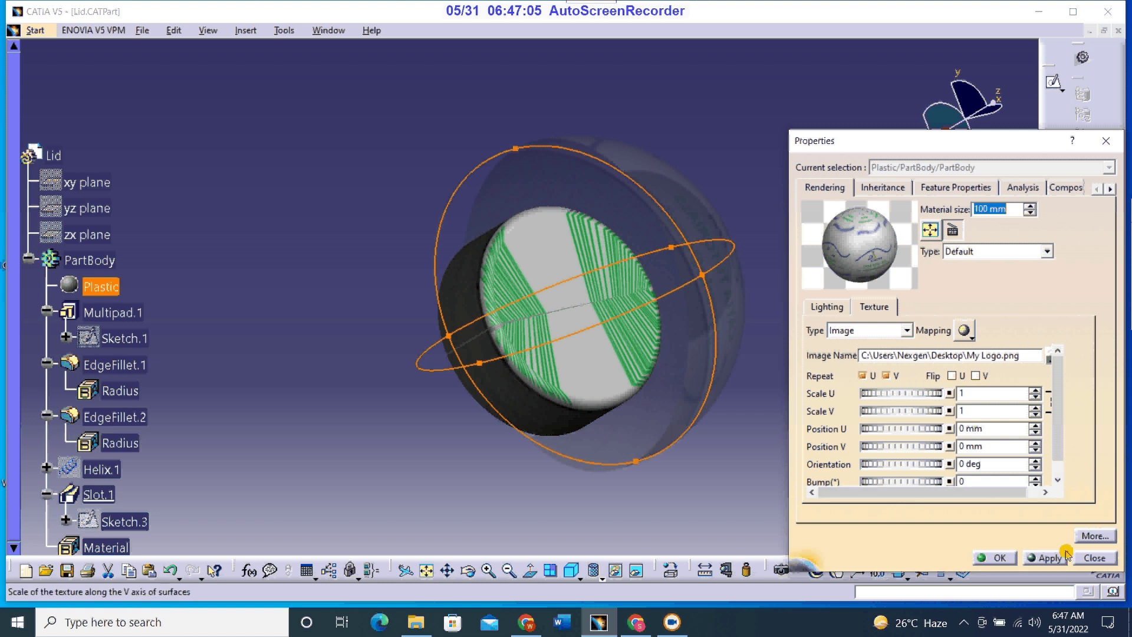
Spin the texture Material size down to 0.1 mm, then back up to about 11 mm.
click(1031, 214)
click(1030, 214)
click(1031, 214)
click(1030, 214)
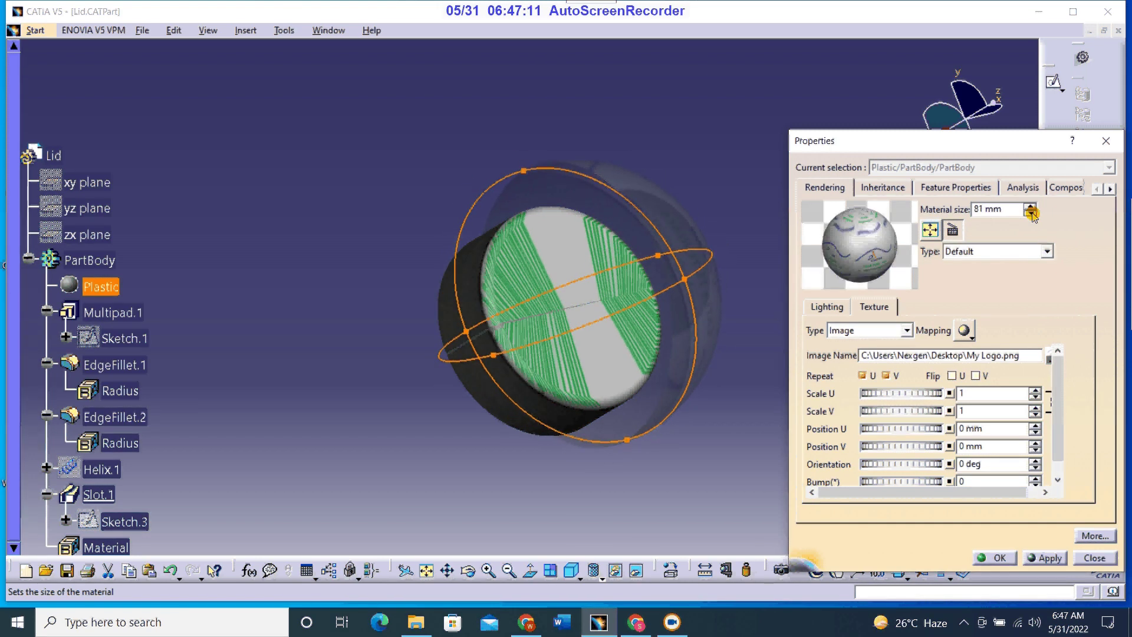
click(1031, 213)
click(1031, 214)
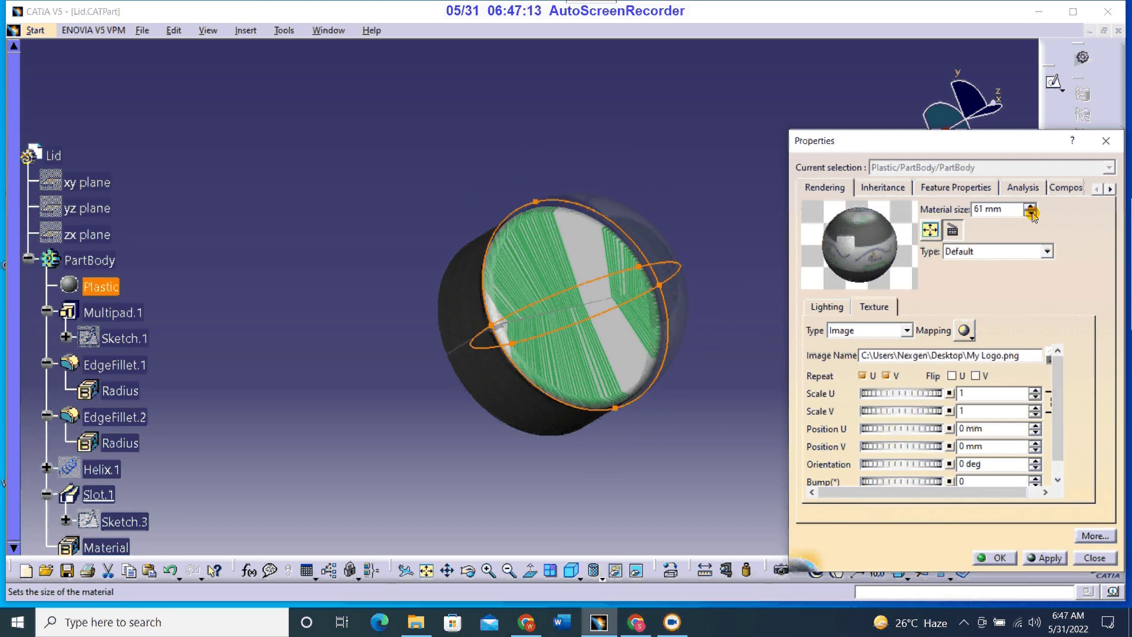
click(1031, 213)
click(1031, 214)
click(1030, 213)
click(1030, 213)
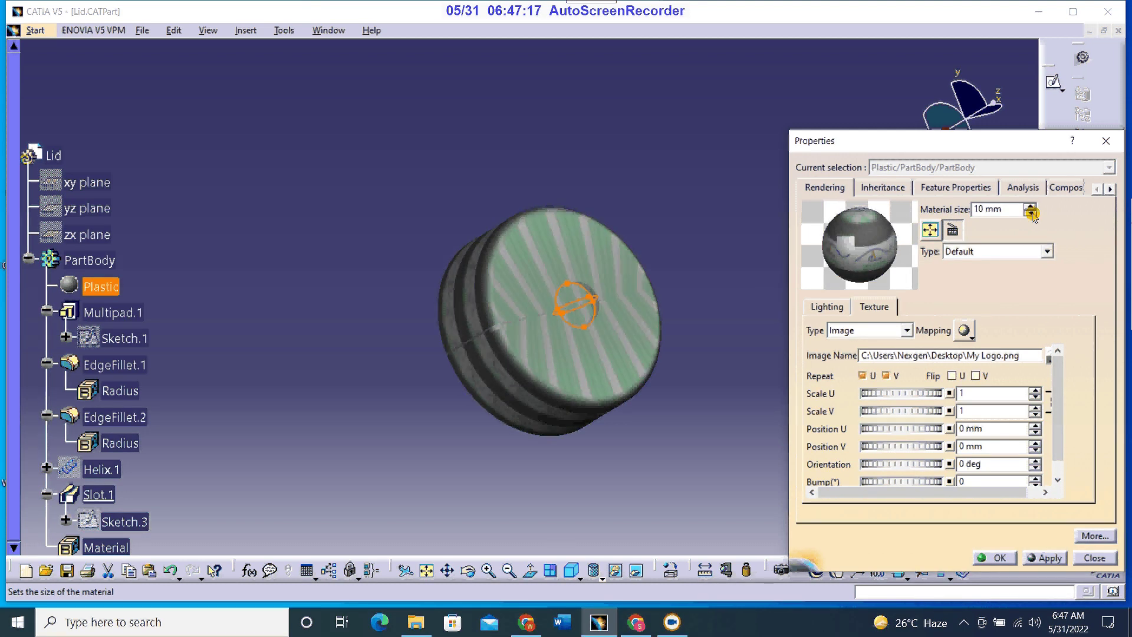
click(1030, 214)
click(1031, 206)
click(1030, 206)
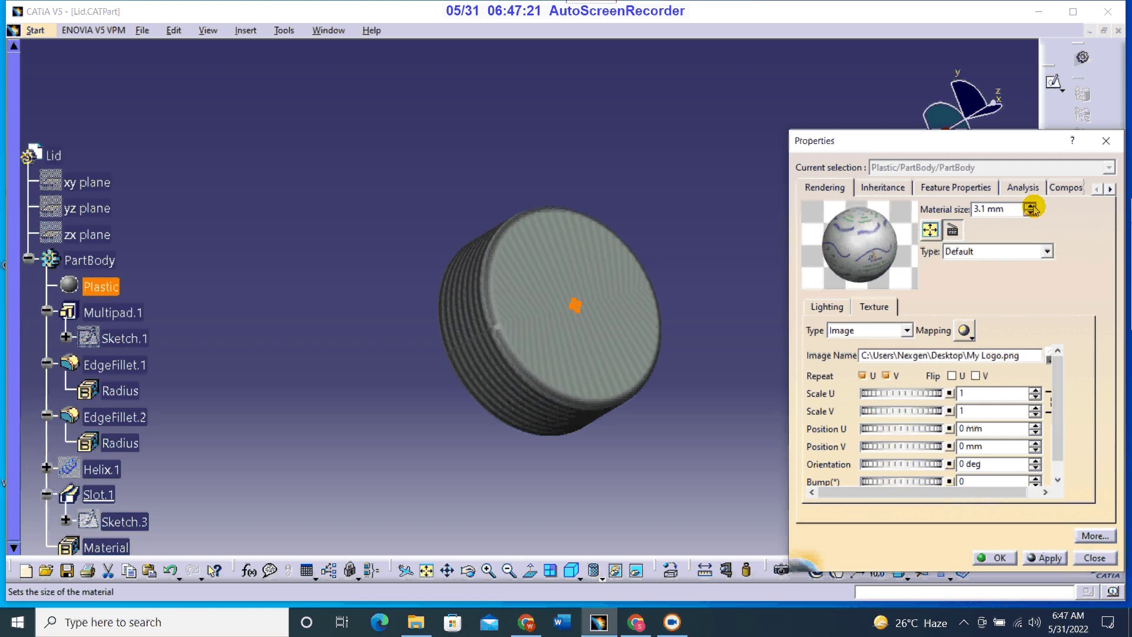
click(1030, 207)
click(1031, 207)
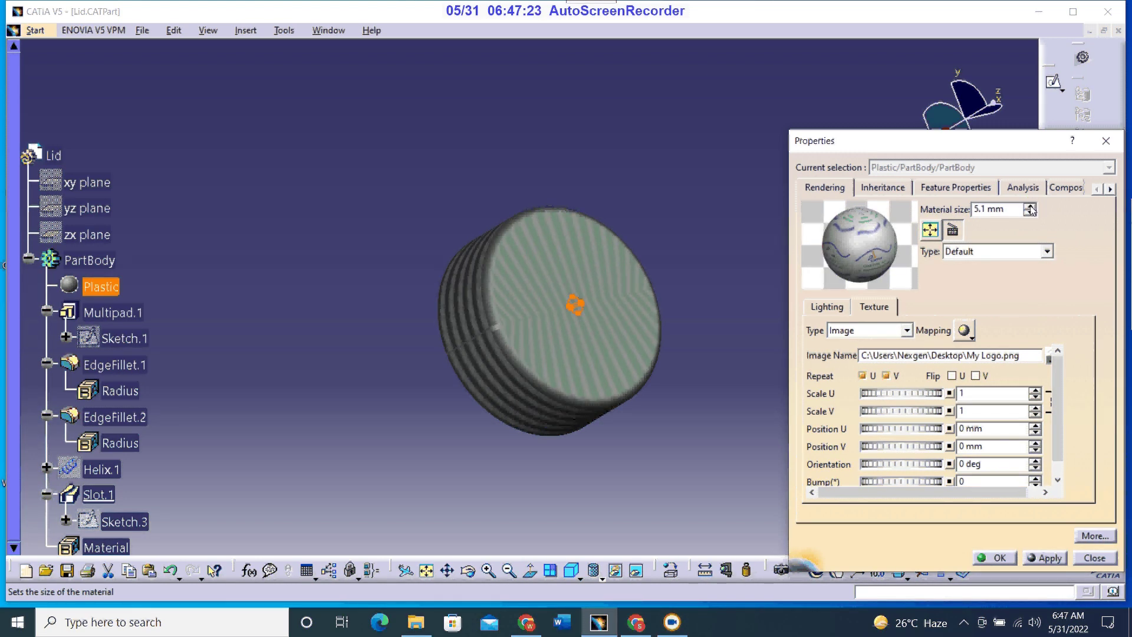
click(1031, 206)
click(1031, 206)
click(1031, 206)
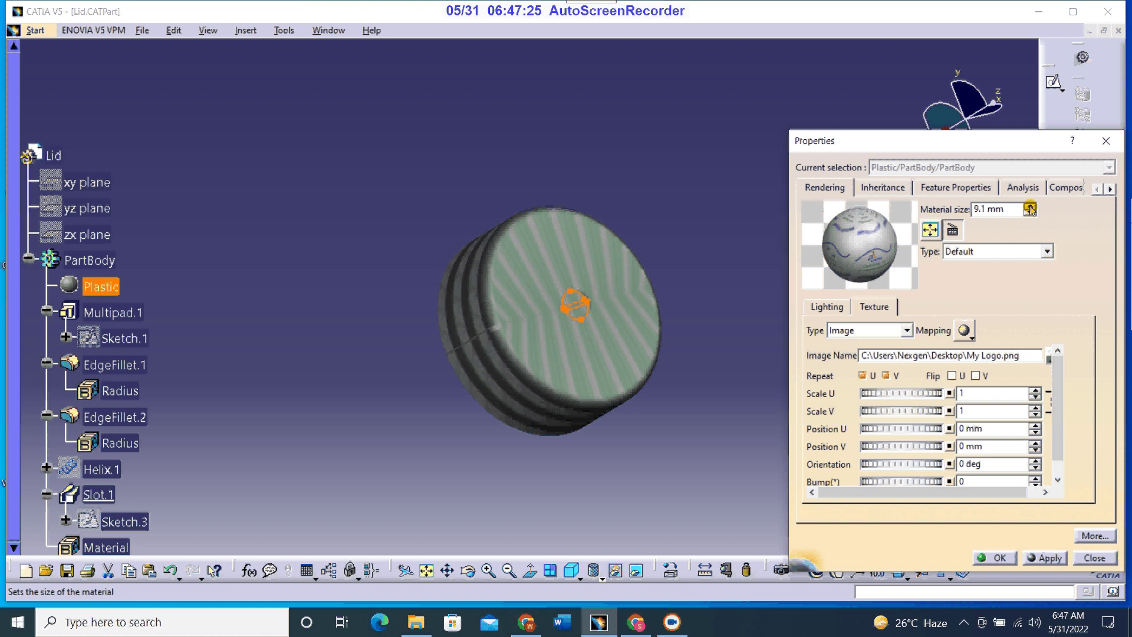
click(1030, 206)
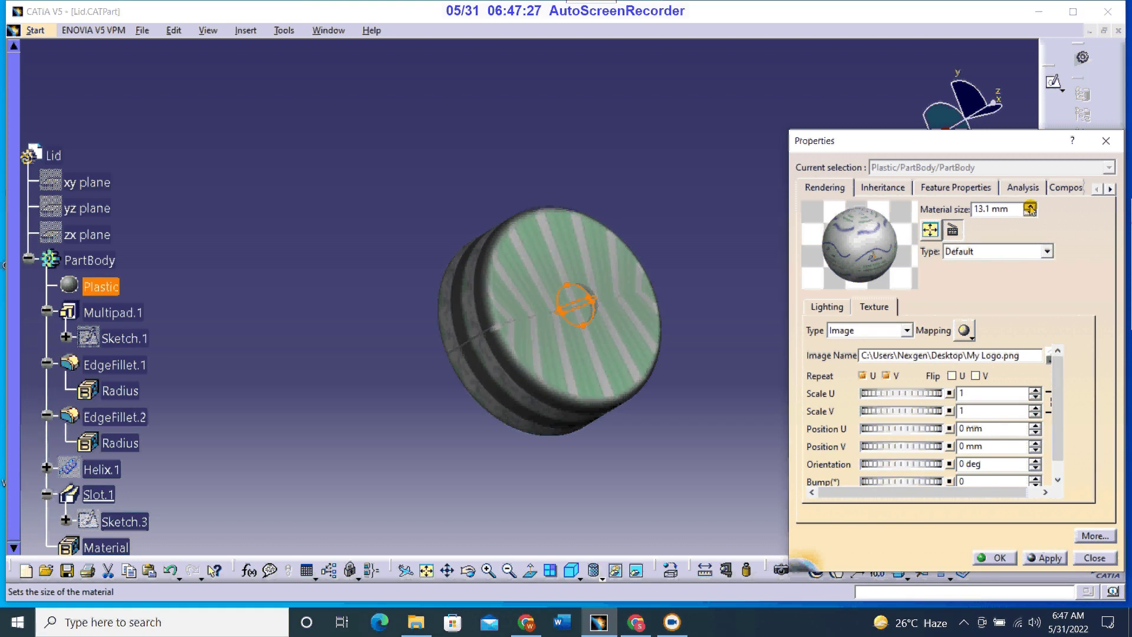
click(1029, 213)
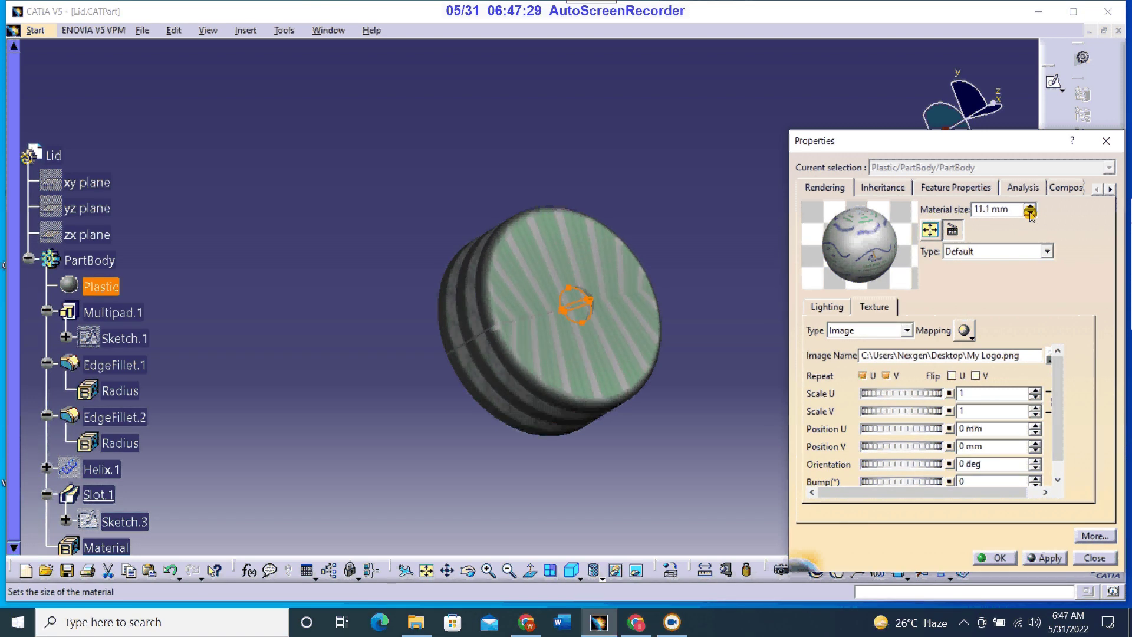
Enter 10 mm as the texture Material size.
double_click(1011, 209)
text(10)
click(1064, 396)
Switch the texture to Auto Adaptive mapping and lower its scale to 0.607.
click(1036, 398)
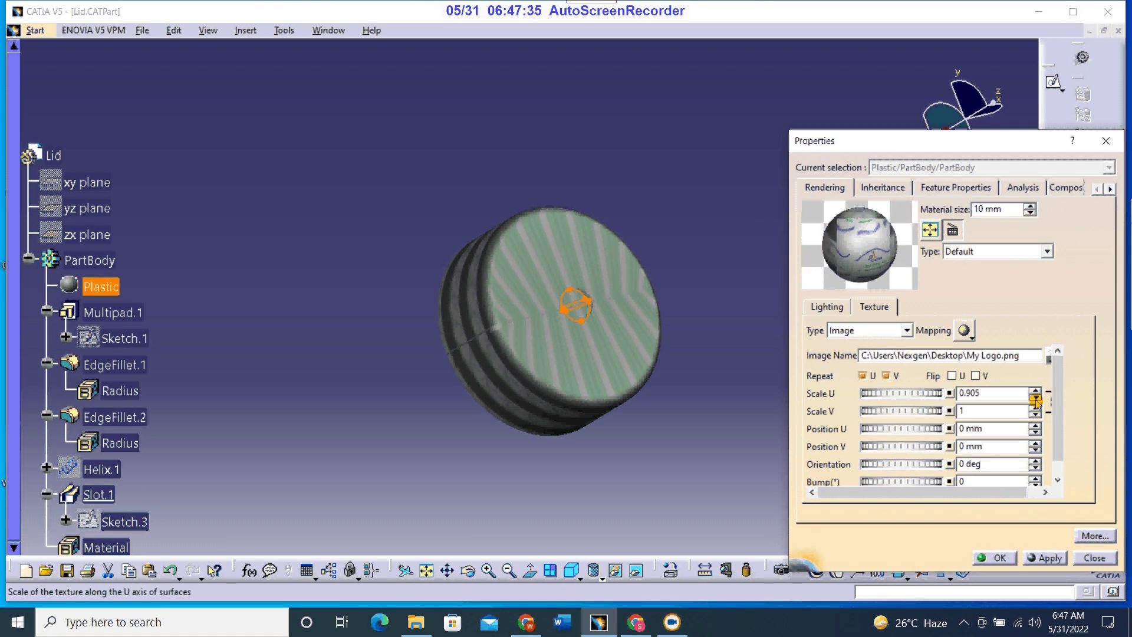
click(1036, 400)
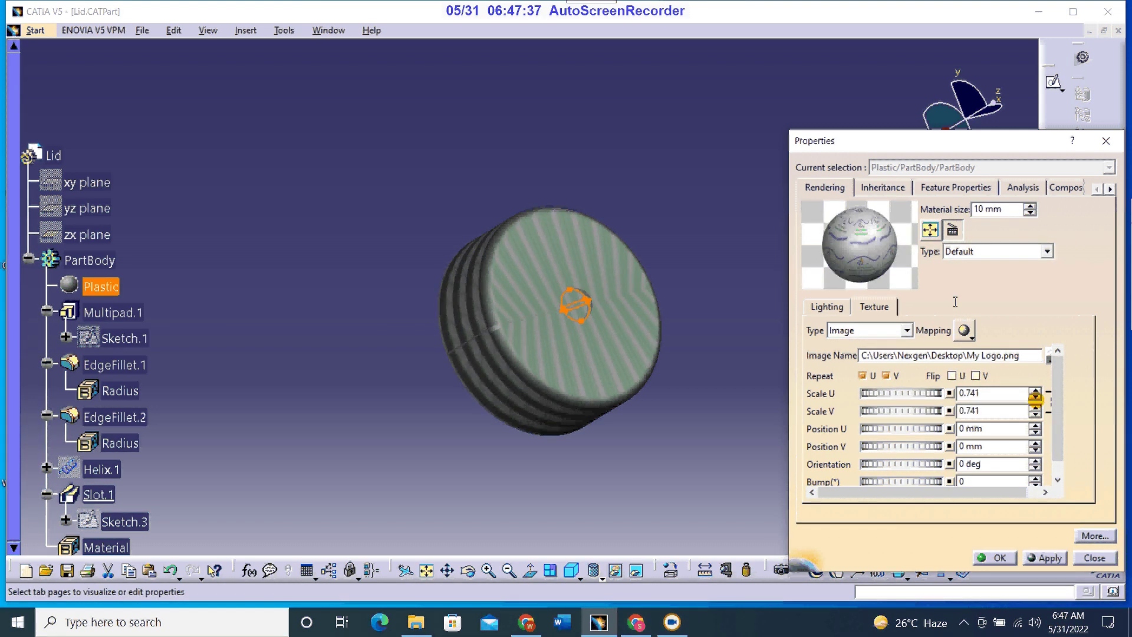
click(968, 341)
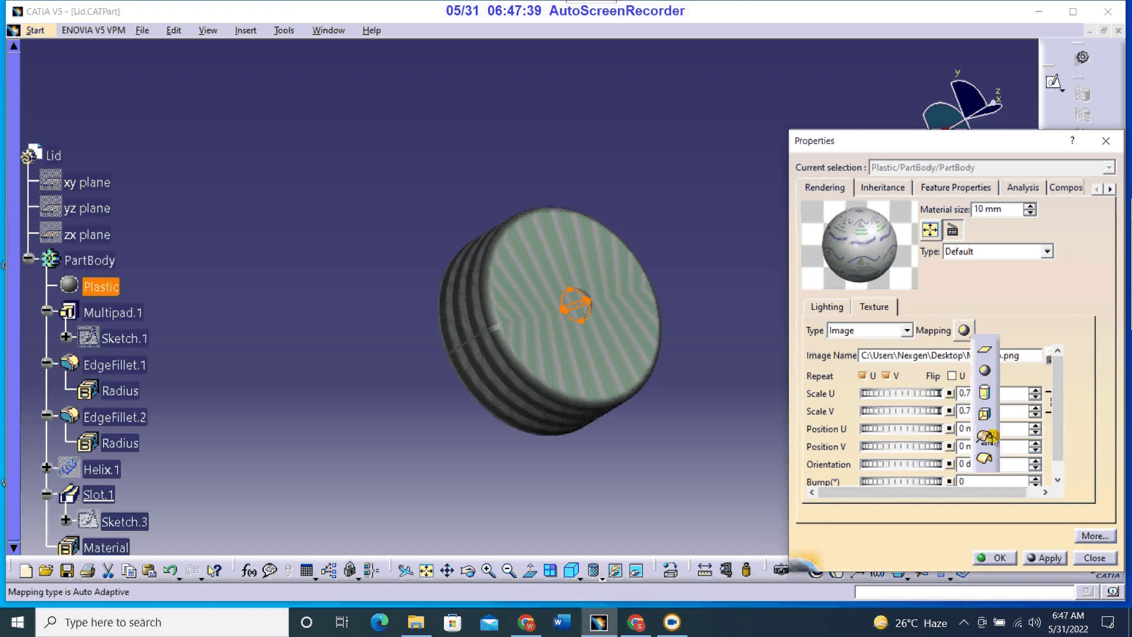
click(989, 437)
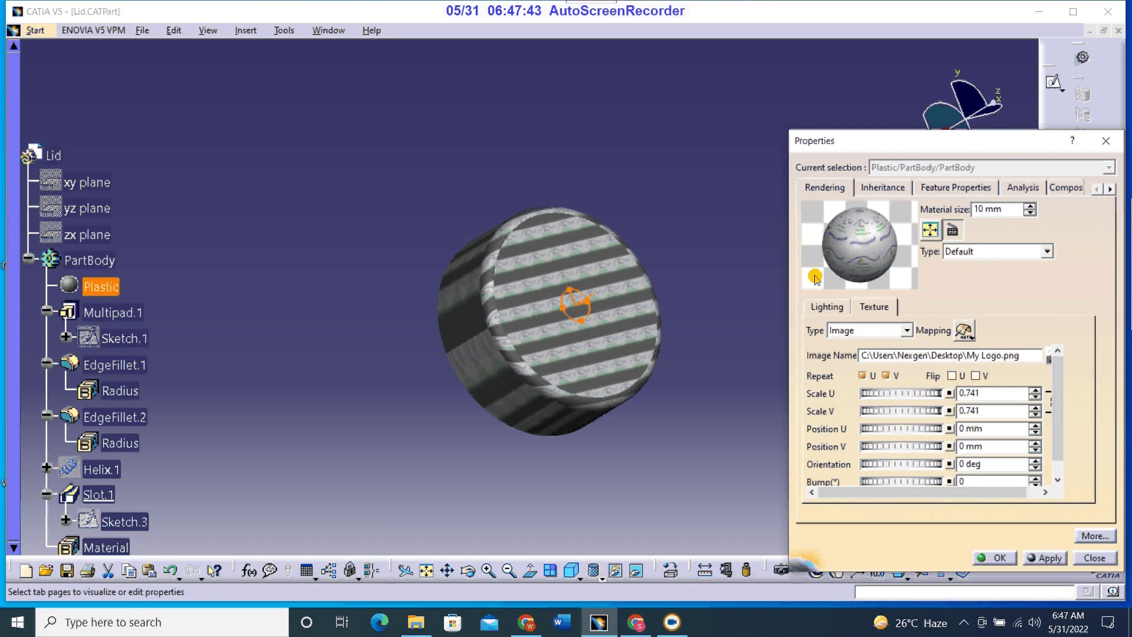
click(1036, 398)
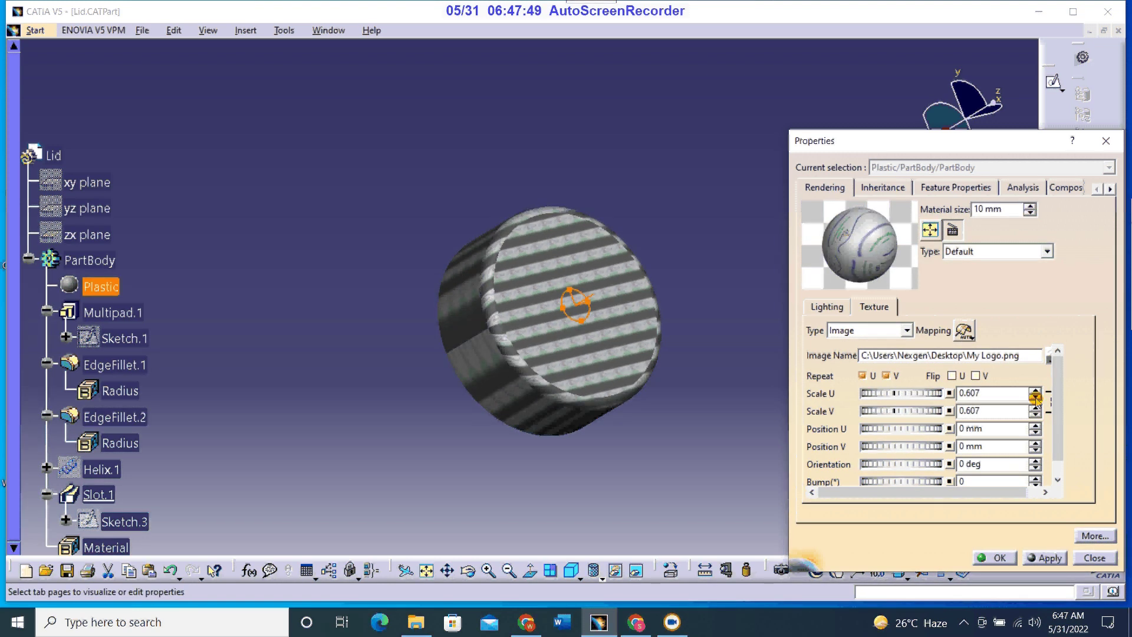
Toggle Repeat U and V off, flip the logo in U and V, and re-enable Repeat U.
click(862, 375)
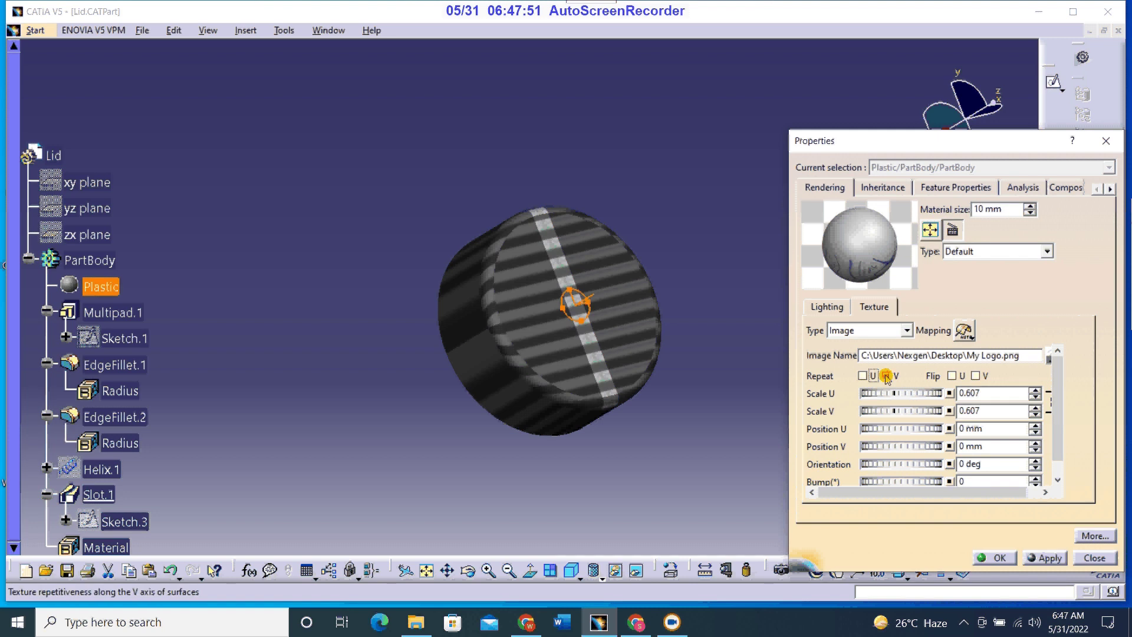
click(887, 376)
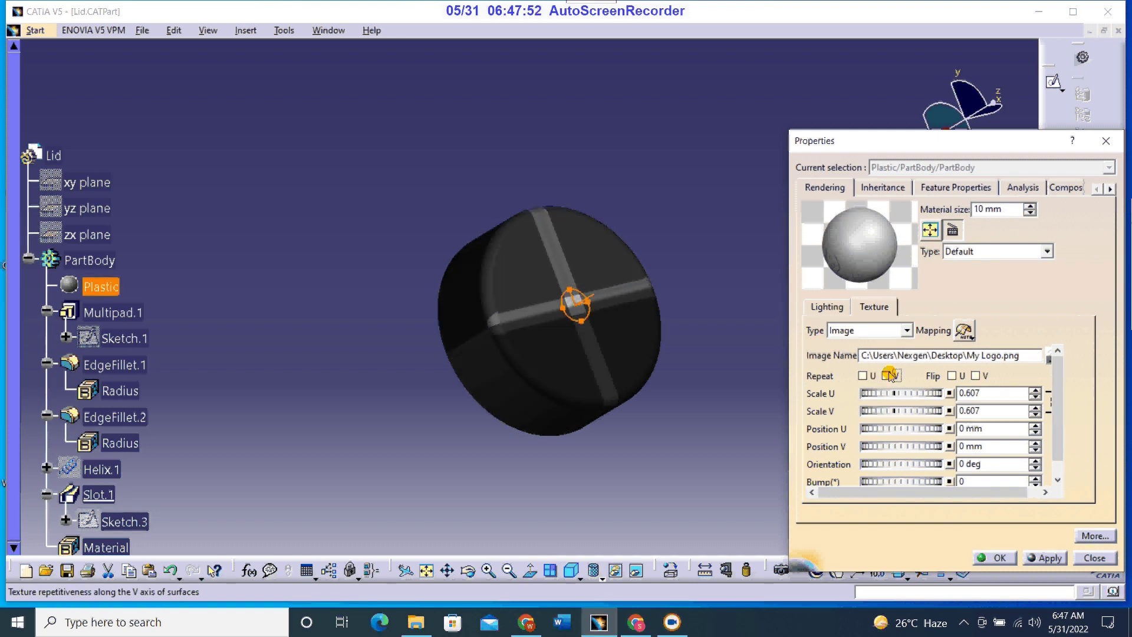
click(951, 376)
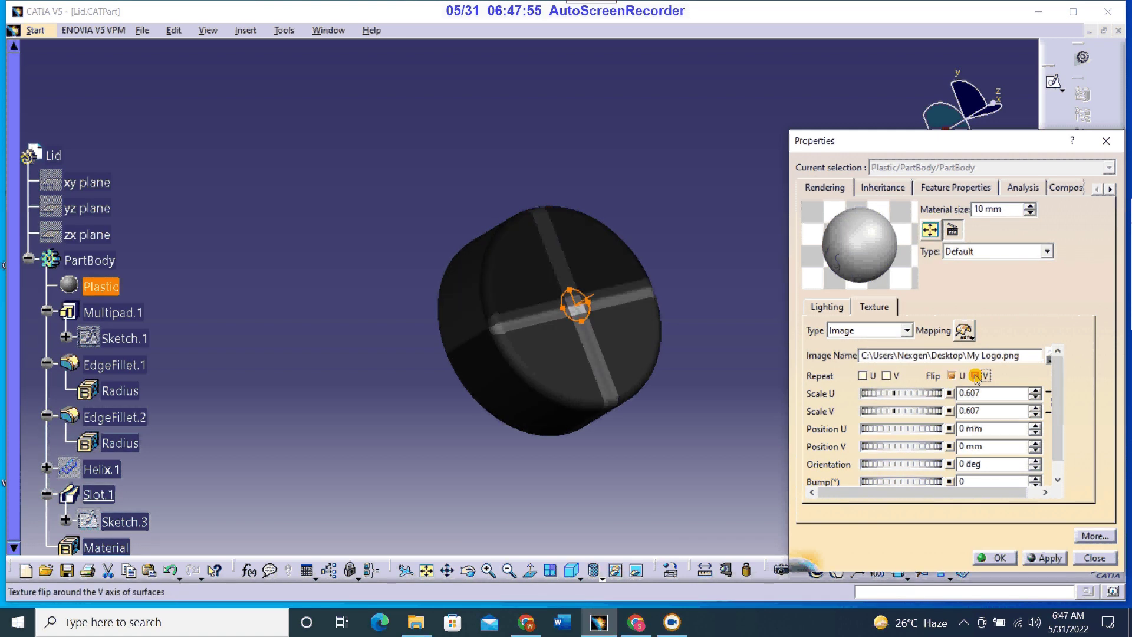
click(886, 376)
click(863, 375)
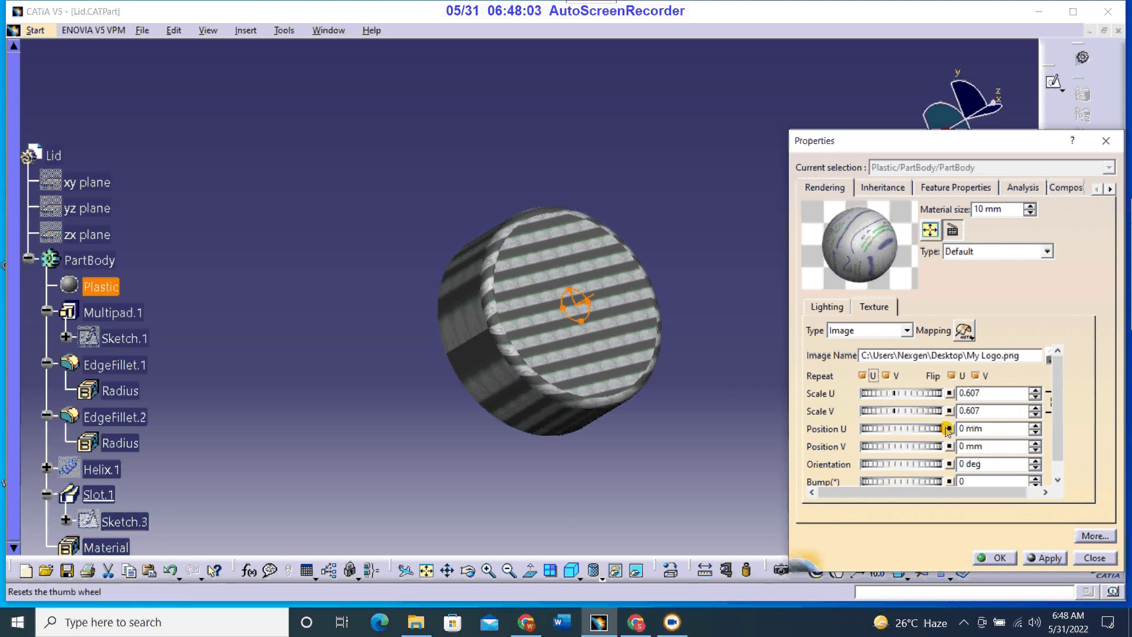
Shift the texture's Position U and raise Material size to about 16 mm.
mouse_move(924, 429)
mouse_down()
mouse_move(908, 430)
mouse_move(912, 462)
mouse_up()
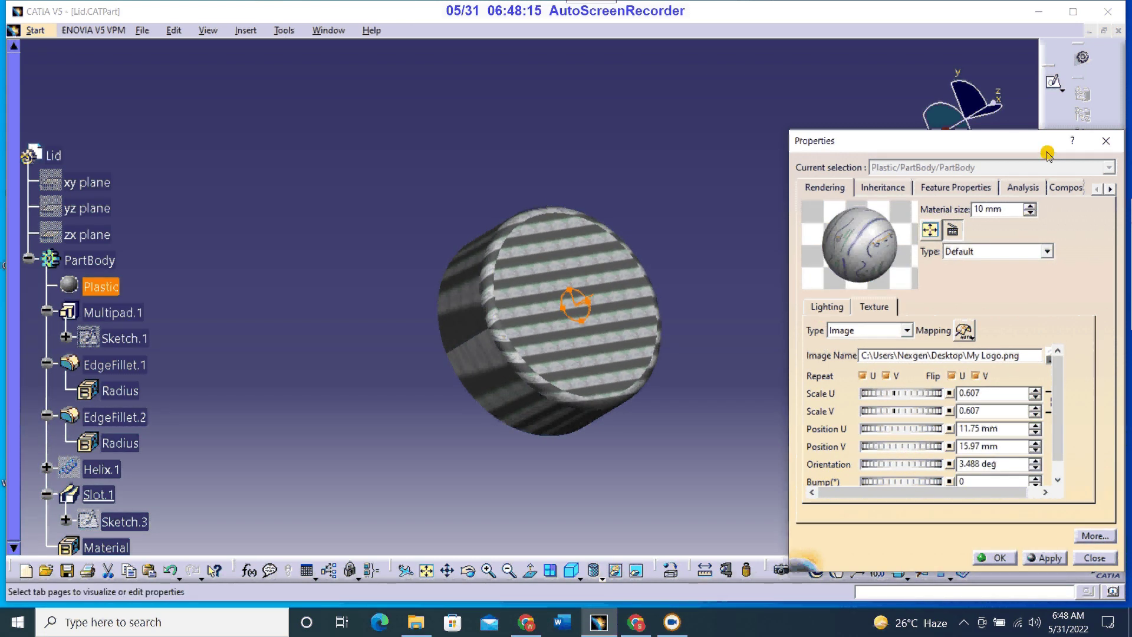
click(1030, 205)
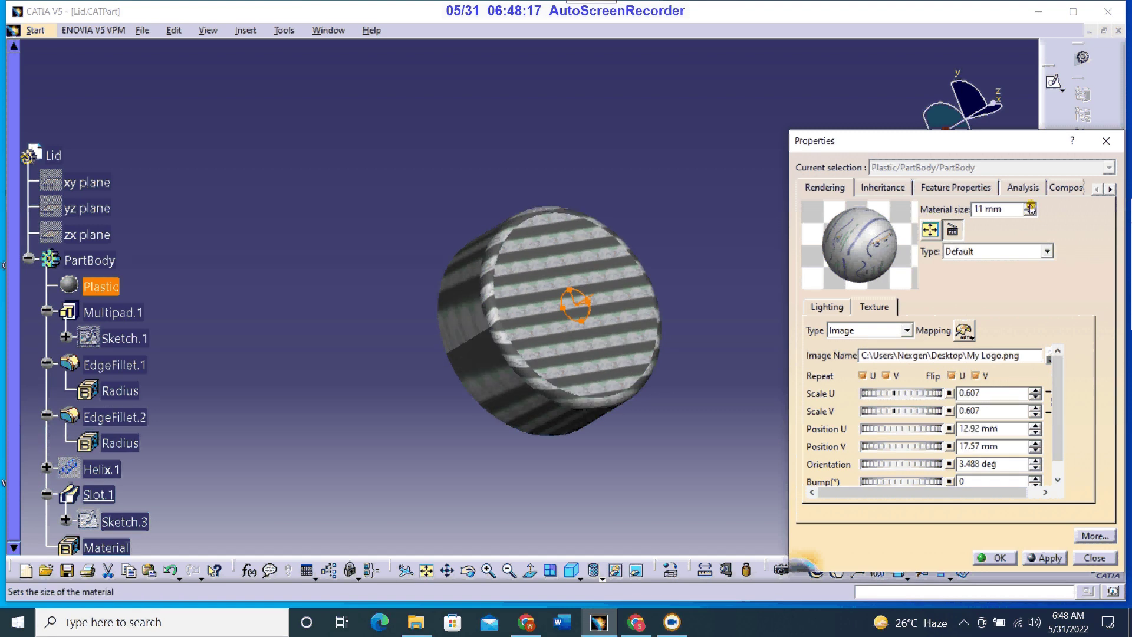
click(1030, 206)
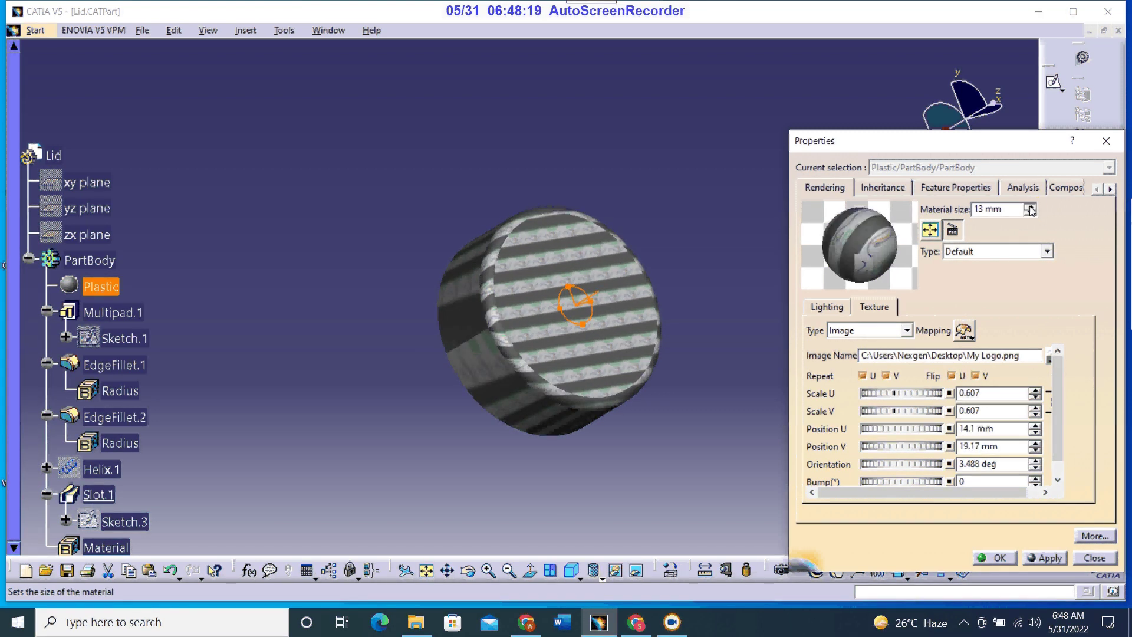
click(1030, 206)
Step the texture Material size up to 72 mm, then settle it at 70 mm.
click(1030, 205)
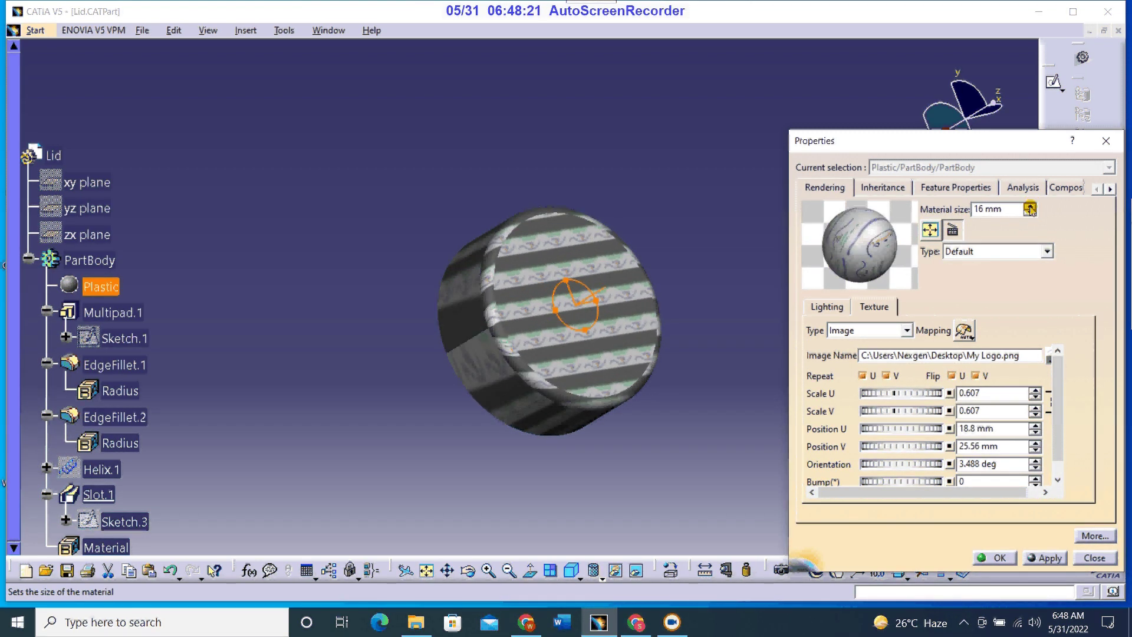
click(1030, 207)
click(1030, 207)
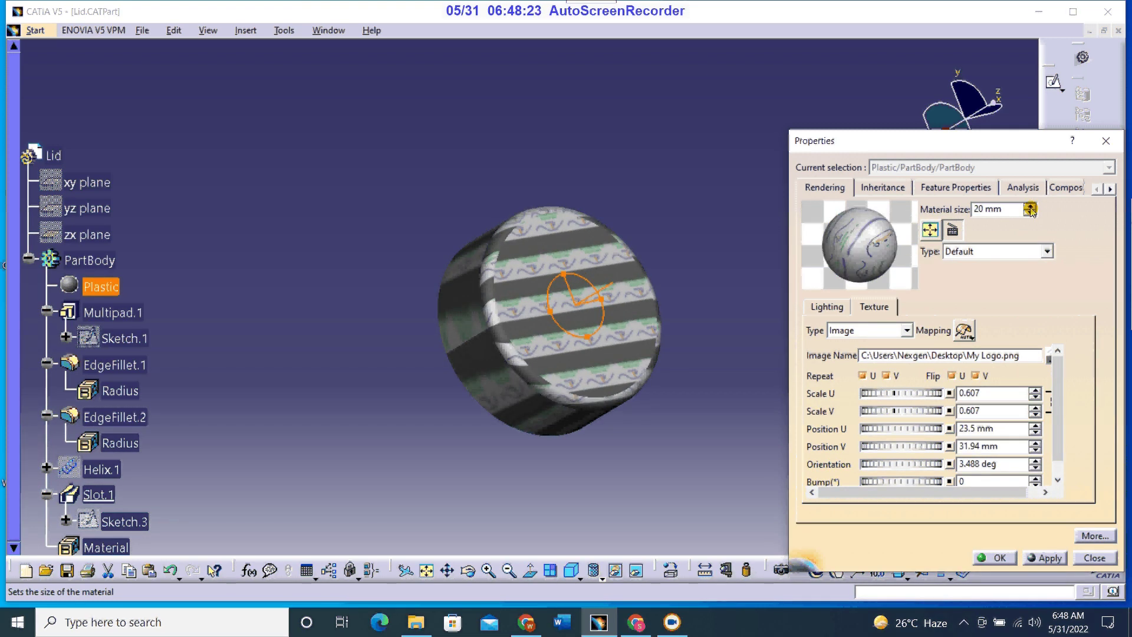
click(1030, 208)
click(1030, 208)
click(1030, 207)
click(1030, 208)
click(1030, 208)
click(1030, 208)
click(1030, 208)
click(1030, 208)
click(1031, 208)
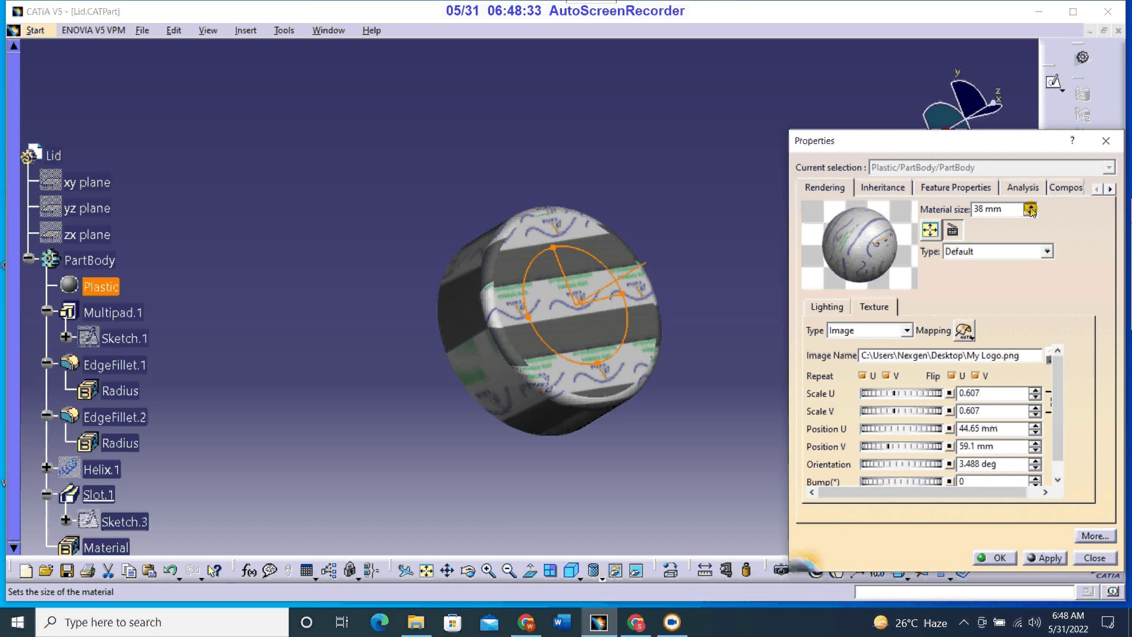
click(1030, 208)
click(1030, 207)
click(1030, 208)
click(1031, 207)
click(1030, 207)
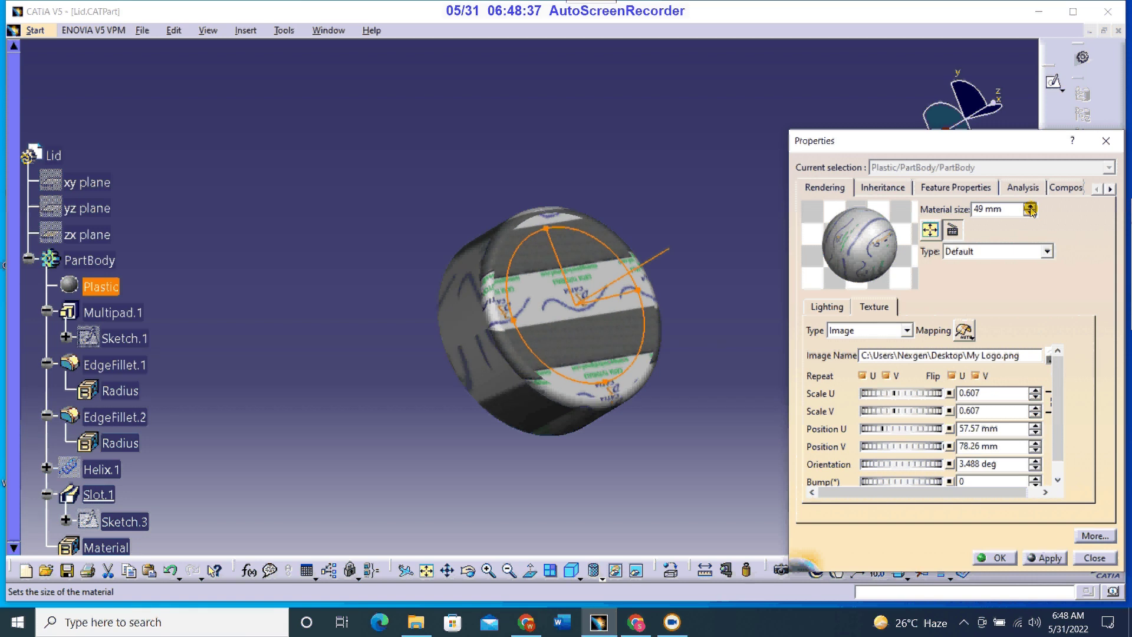
click(1030, 208)
click(1030, 207)
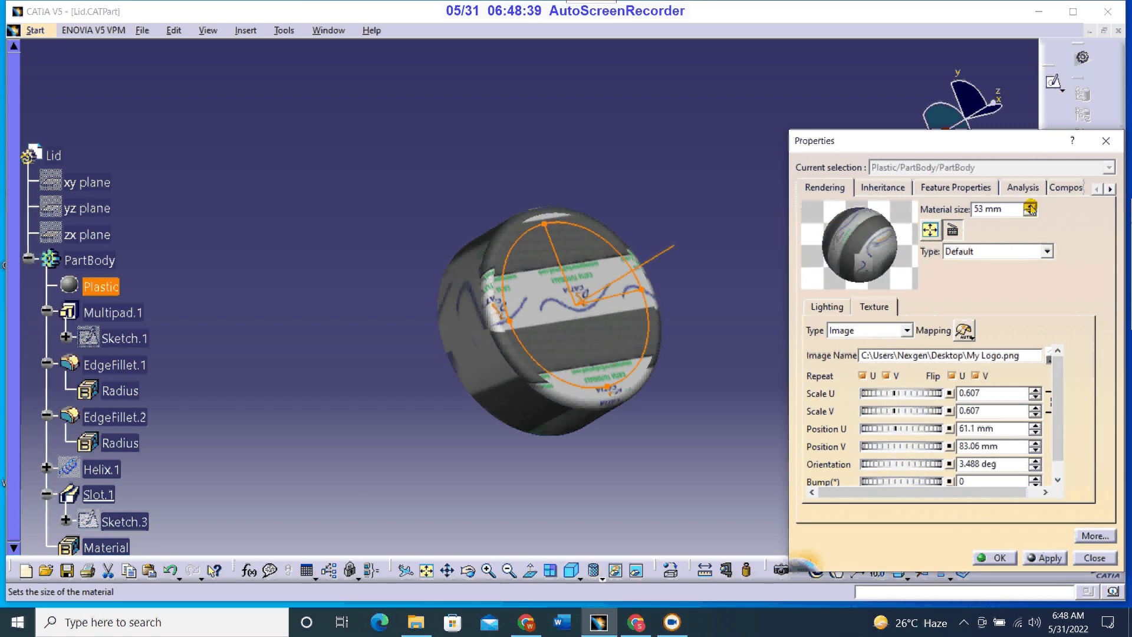
click(1030, 208)
click(1030, 207)
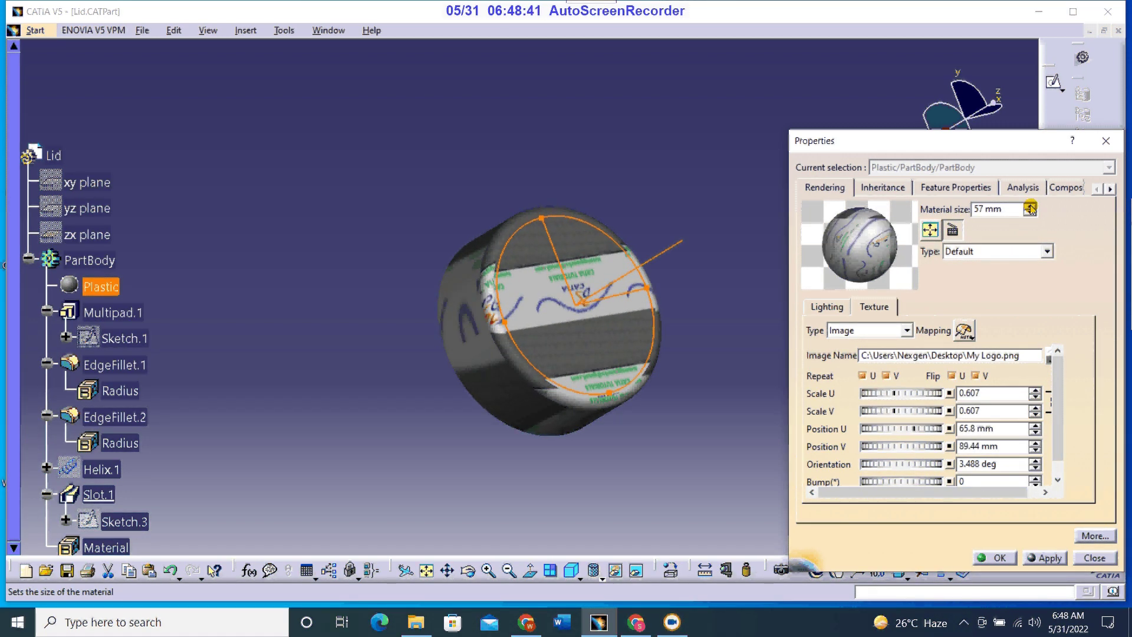
click(1030, 208)
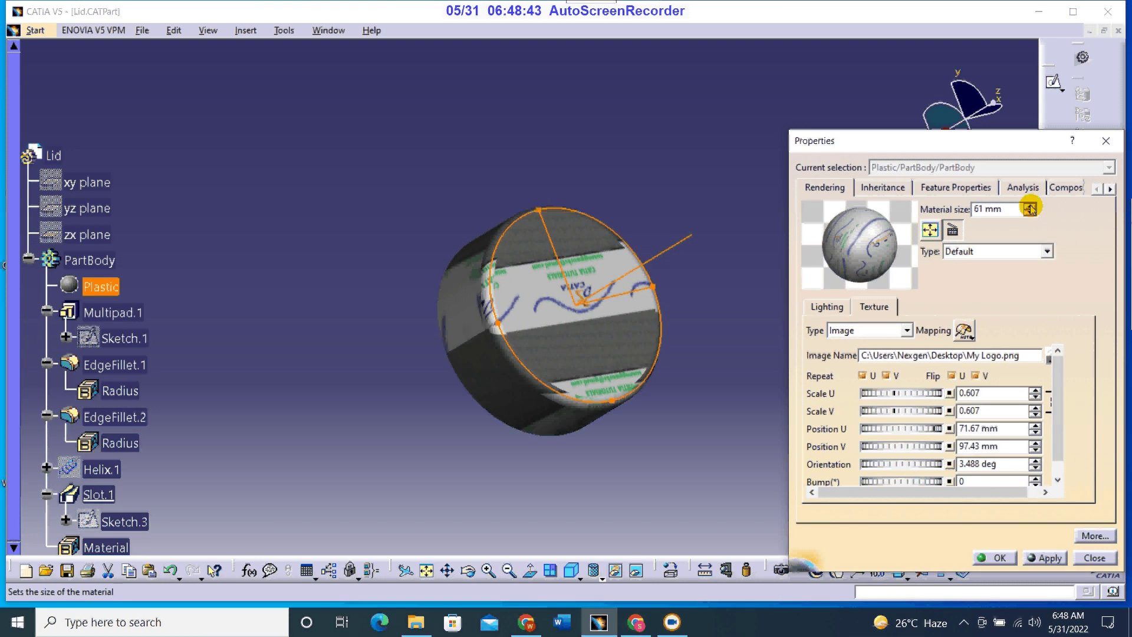
click(1030, 208)
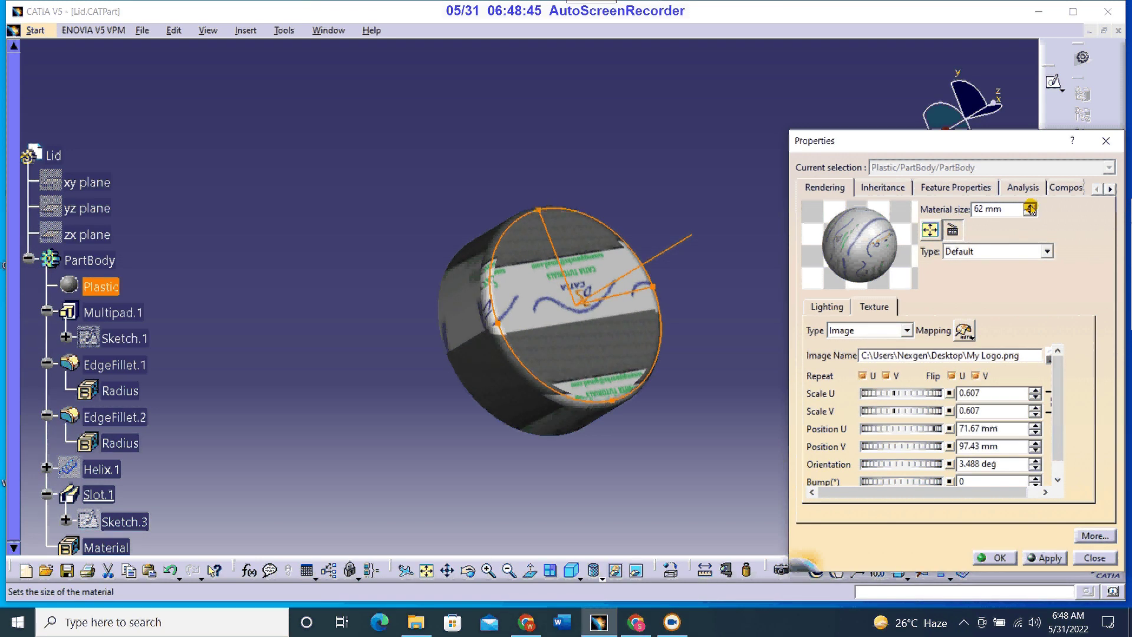
click(1030, 207)
click(1030, 208)
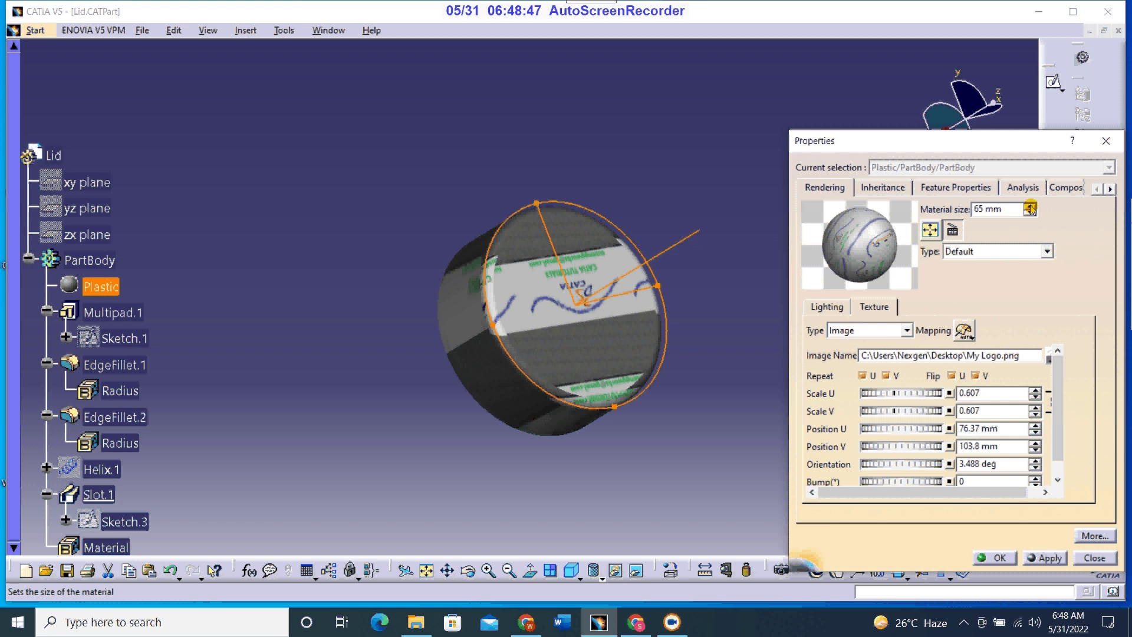
click(1030, 208)
click(1030, 208)
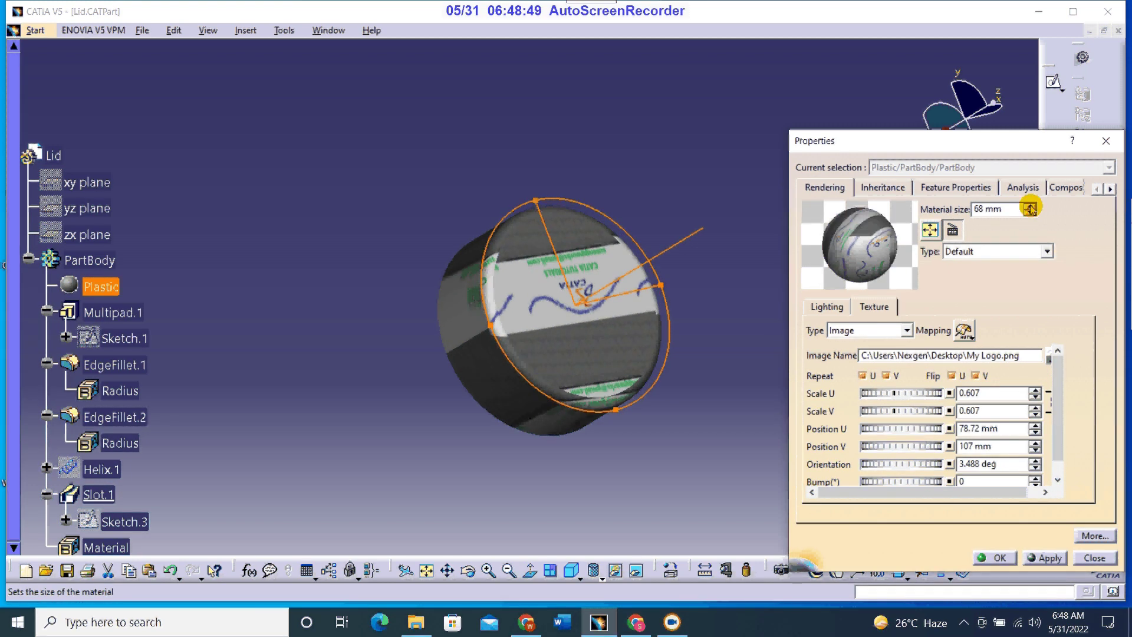
click(1030, 207)
click(1030, 207)
click(1030, 208)
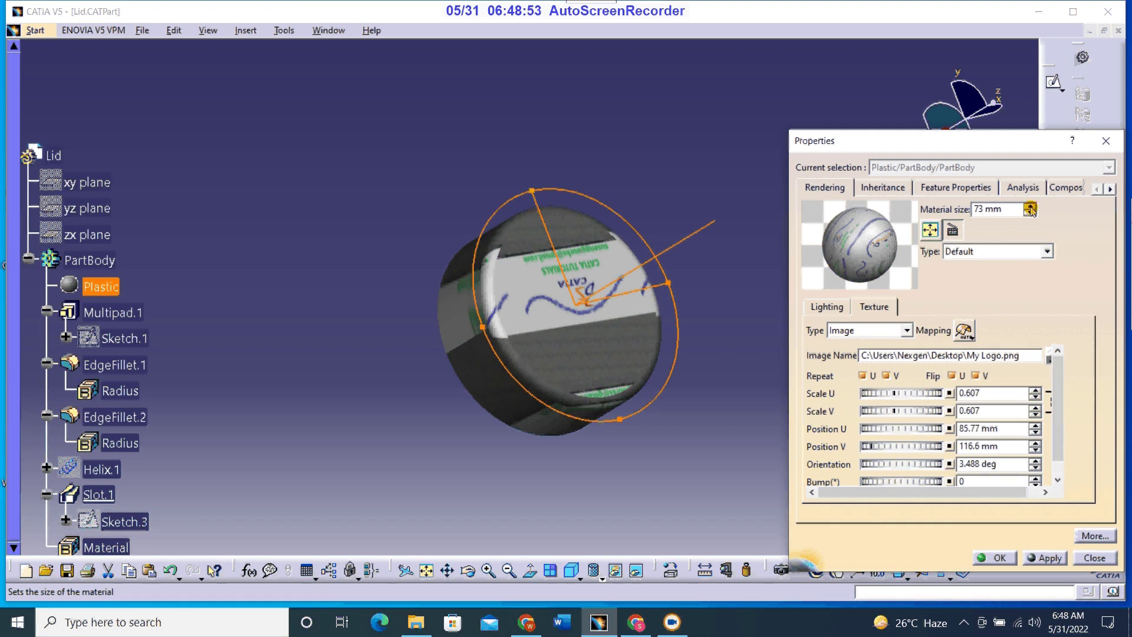
click(1030, 214)
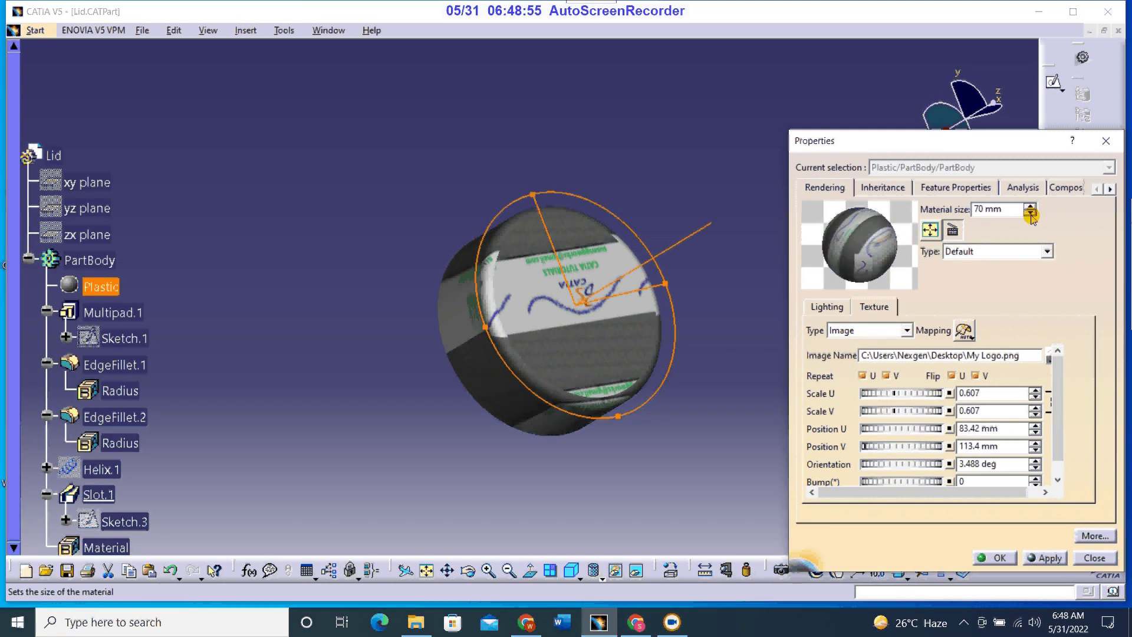
click(1031, 213)
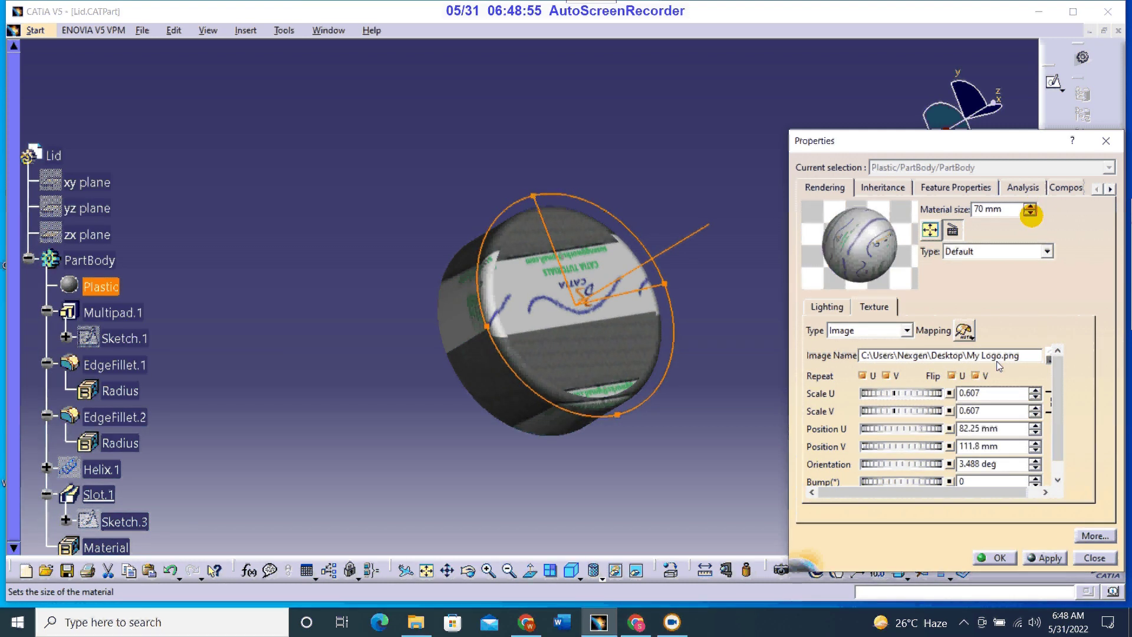
Adjust the logo's Scale U between 0.549 and 0.741.
click(1035, 402)
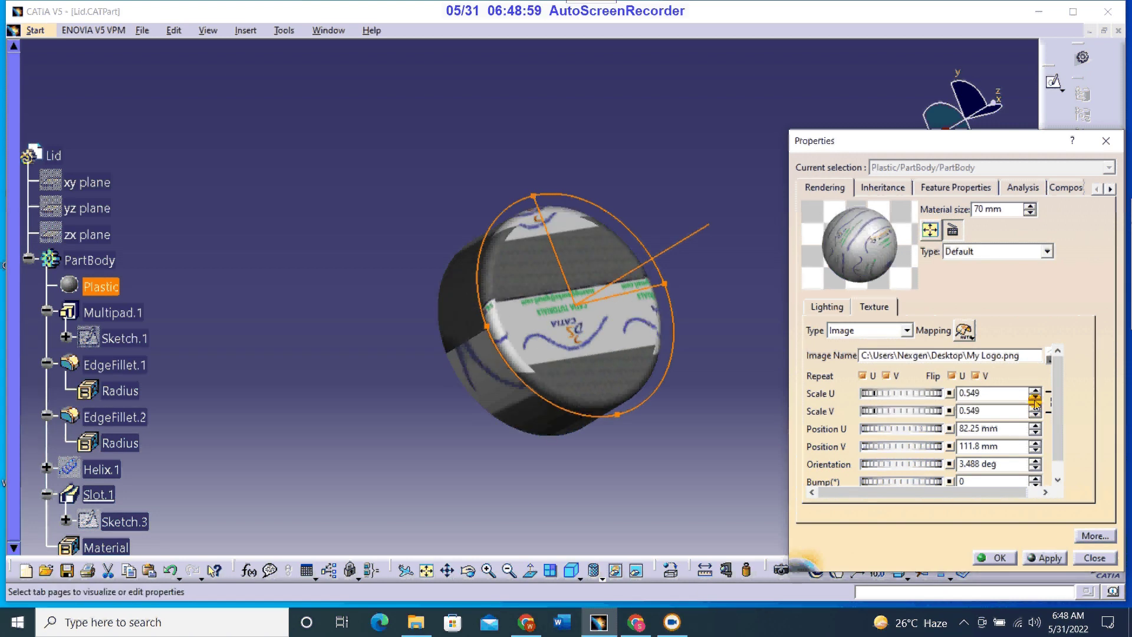
click(1035, 392)
click(1035, 391)
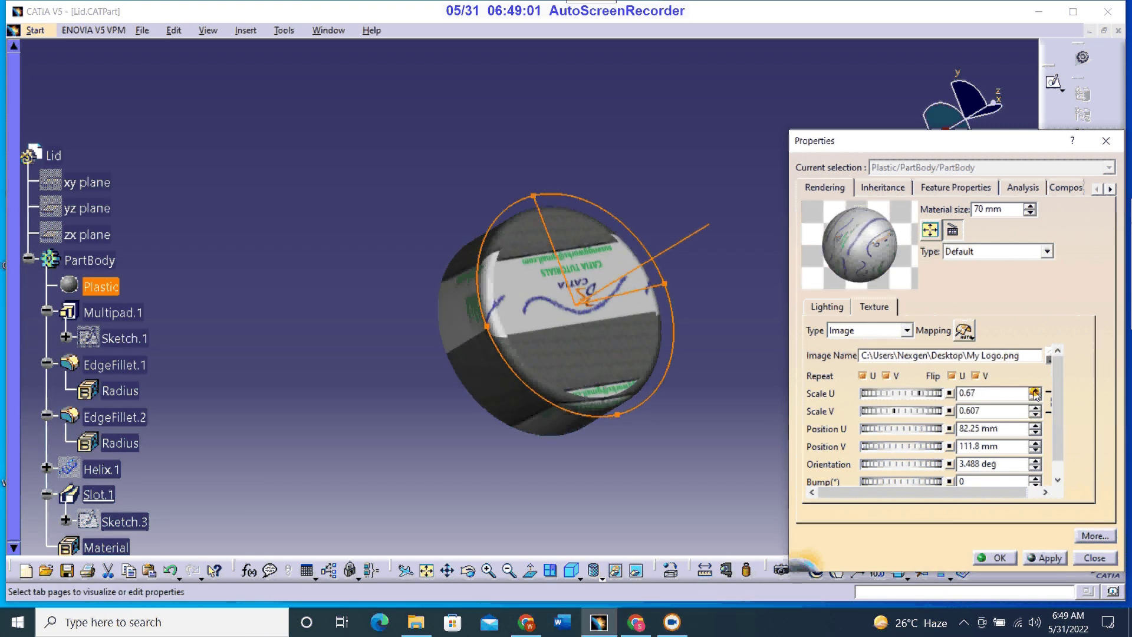
click(1035, 391)
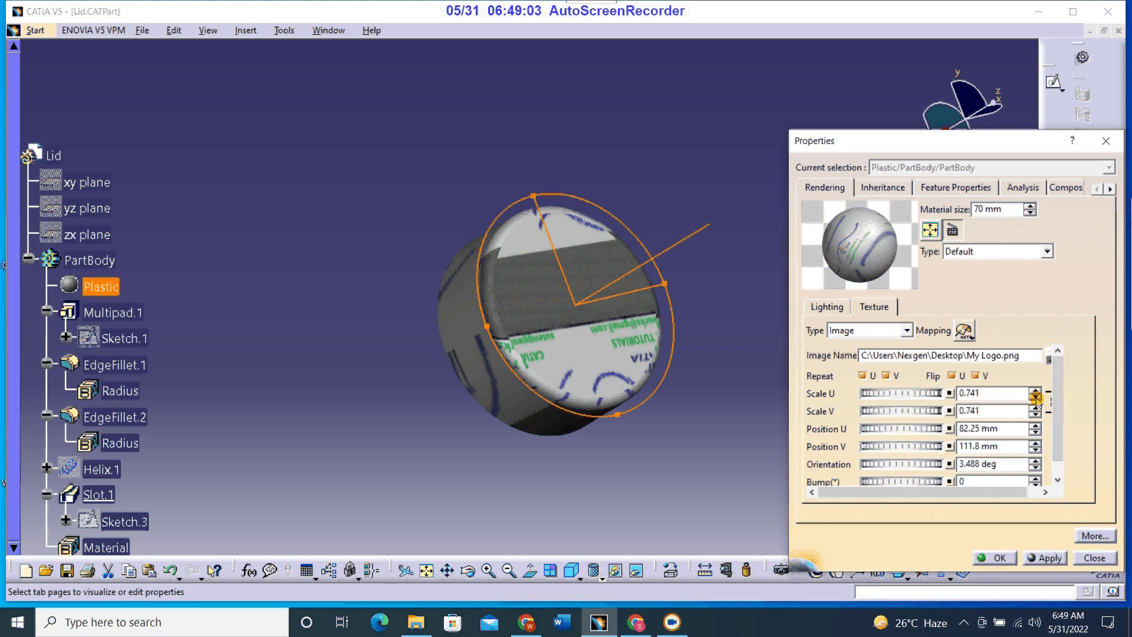
click(1036, 398)
click(1036, 398)
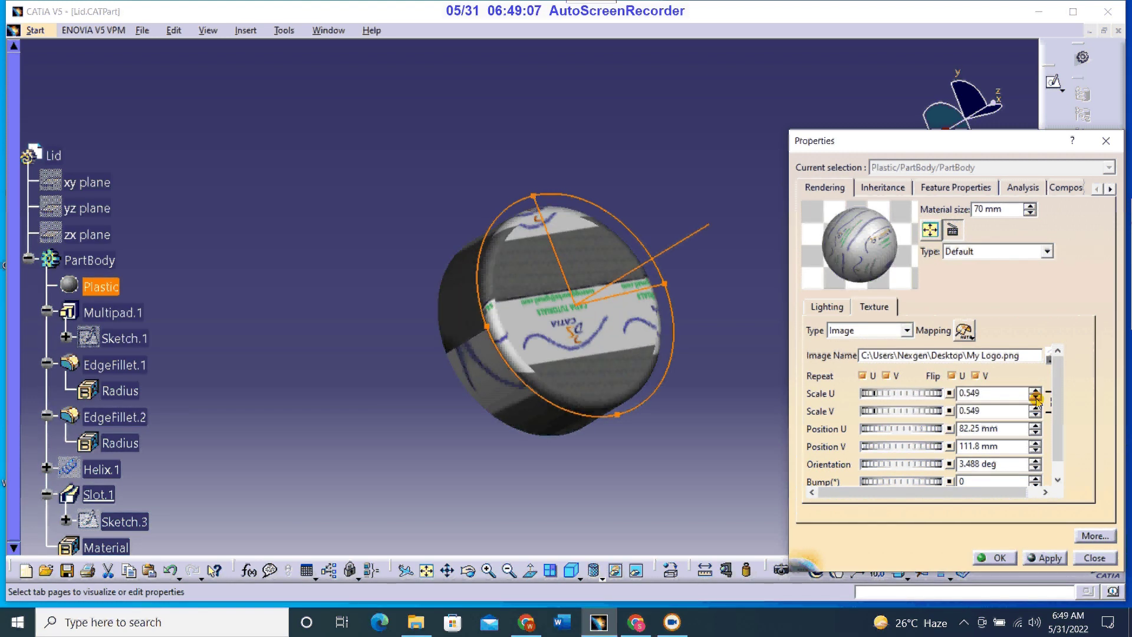
Enable Repeat U and V and clear Flip U and Flip V.
click(895, 377)
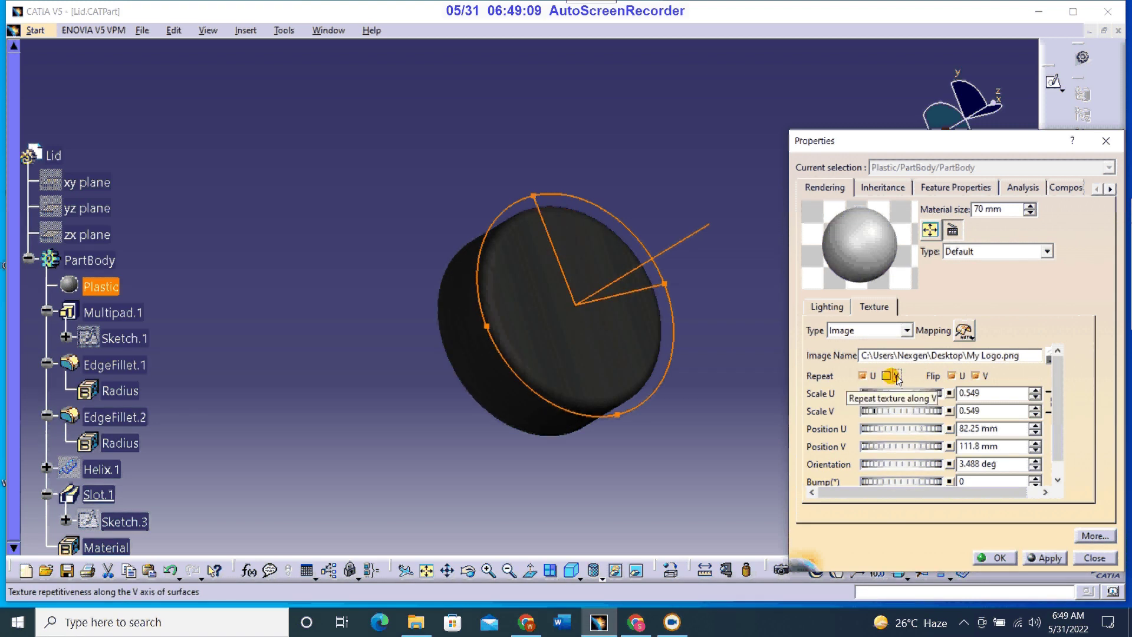
click(872, 377)
click(874, 378)
click(965, 376)
click(974, 376)
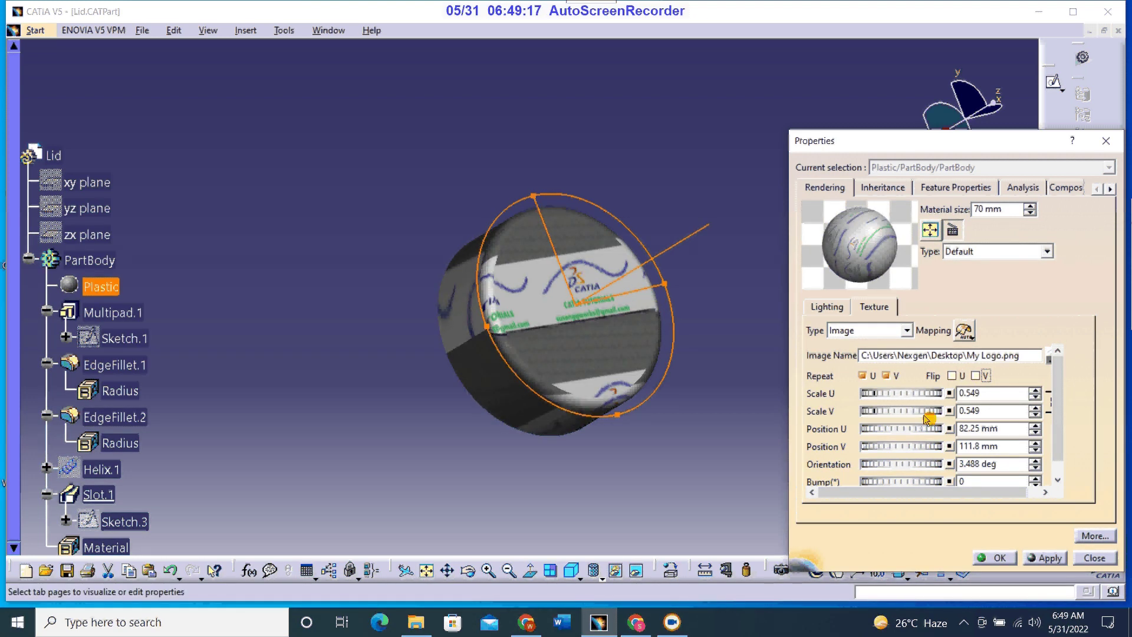
Reset texture Position U, Position V and Orientation to 0.
click(1036, 434)
click(1036, 434)
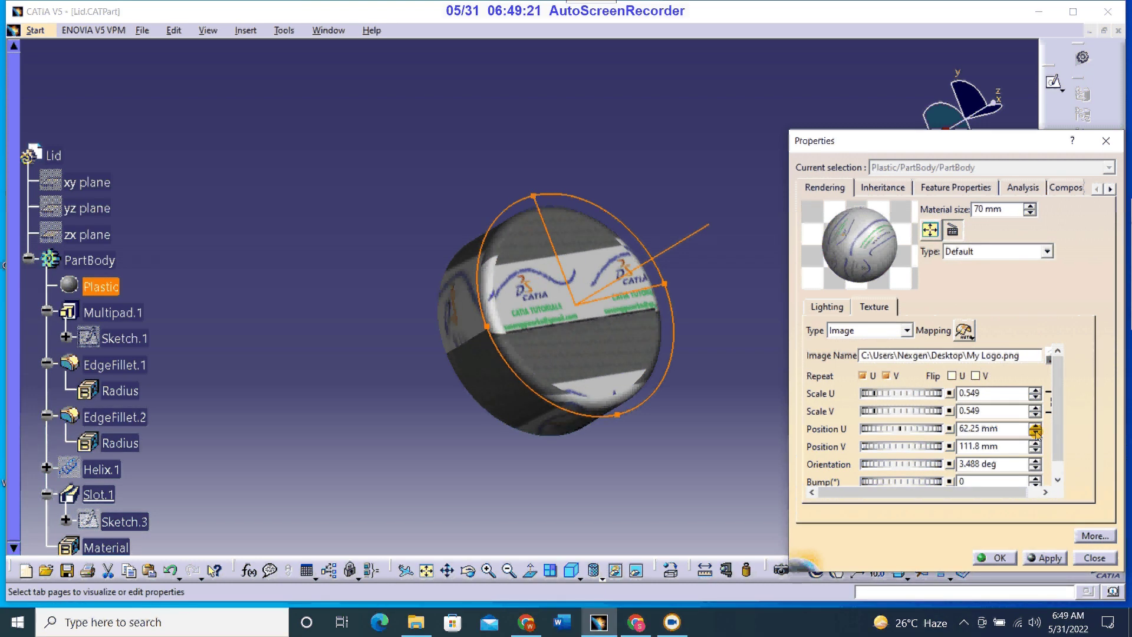
double_click(1007, 430)
text(0)
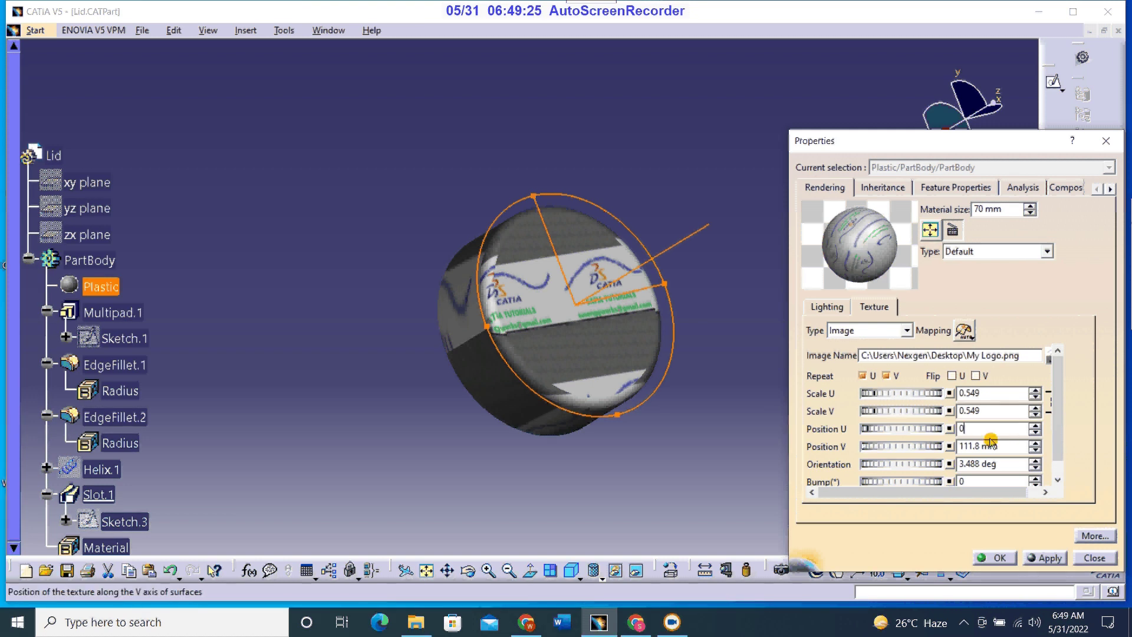
double_click(997, 447)
text(0)
click(995, 465)
double_click(996, 466)
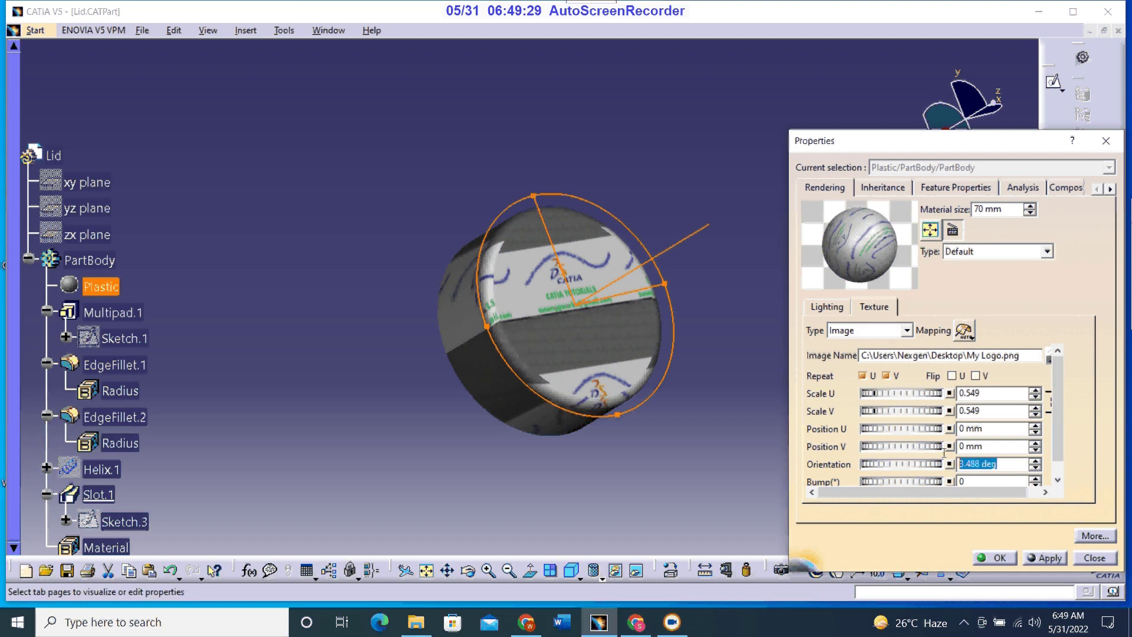
text(0)
key(Tab)
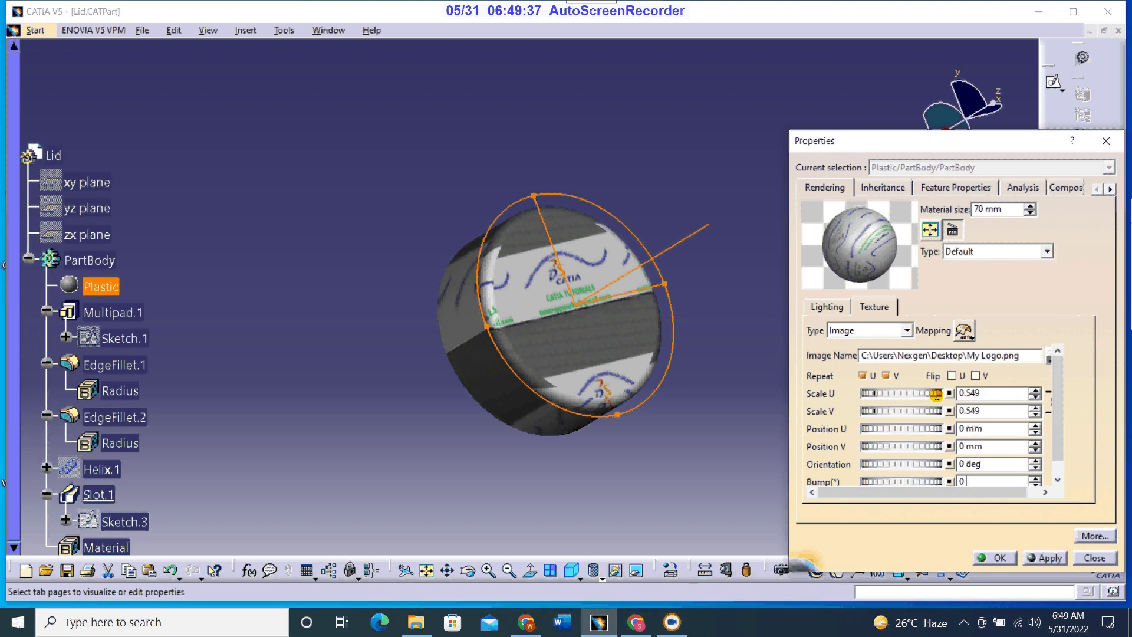
Raise the logo scale to 0.905 and test Position U offsets, returning it to 0.
click(1036, 391)
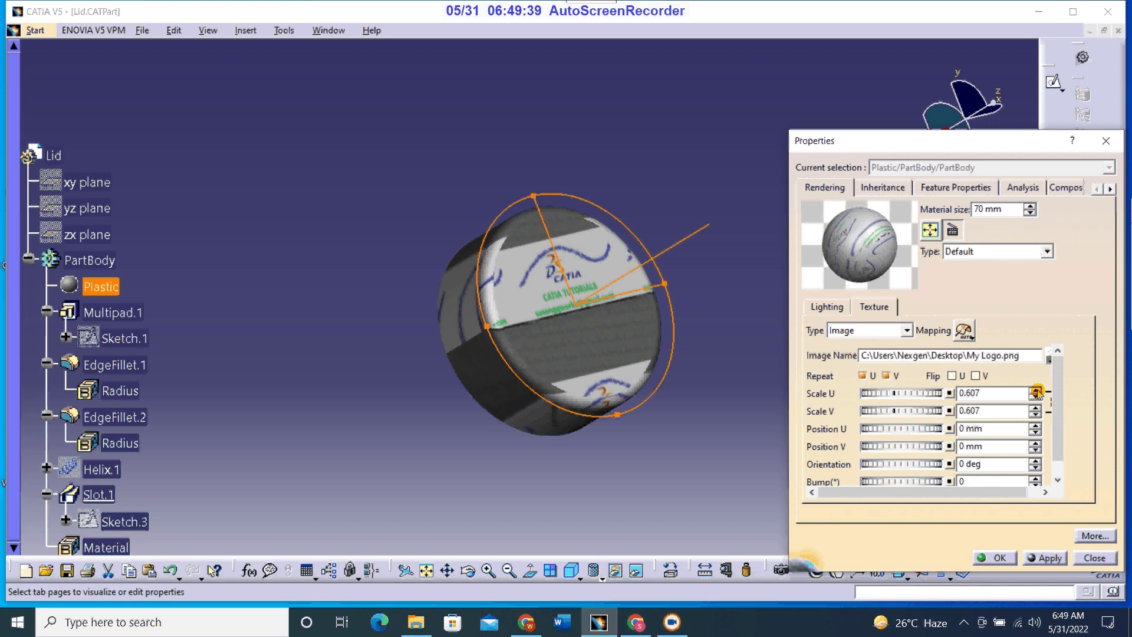
click(1036, 391)
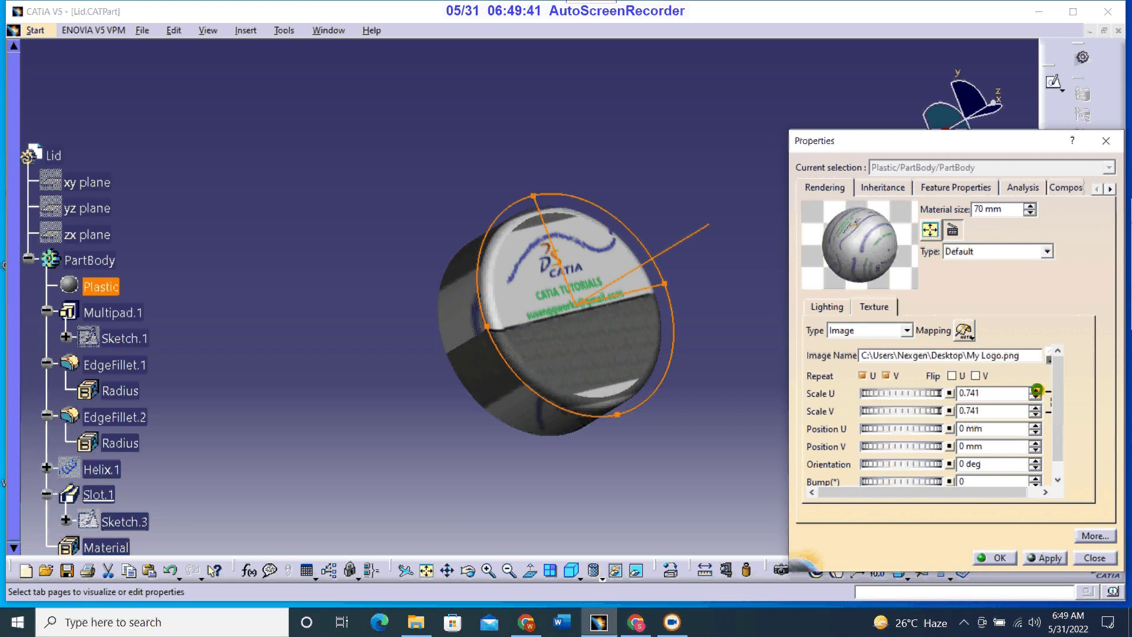
click(1037, 392)
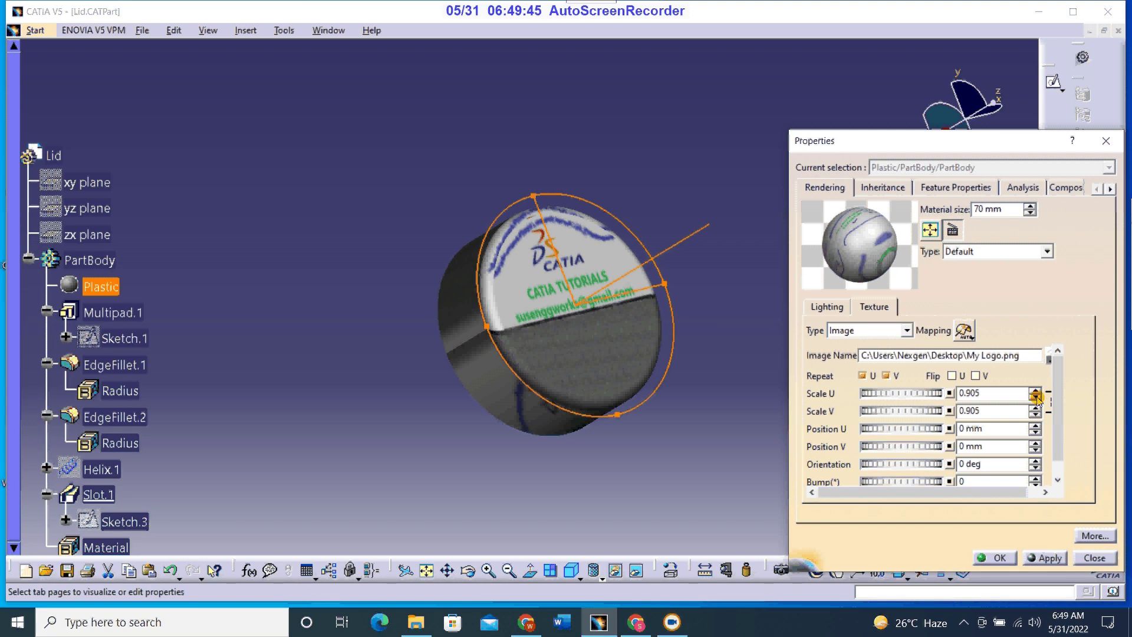
click(1036, 433)
click(1036, 433)
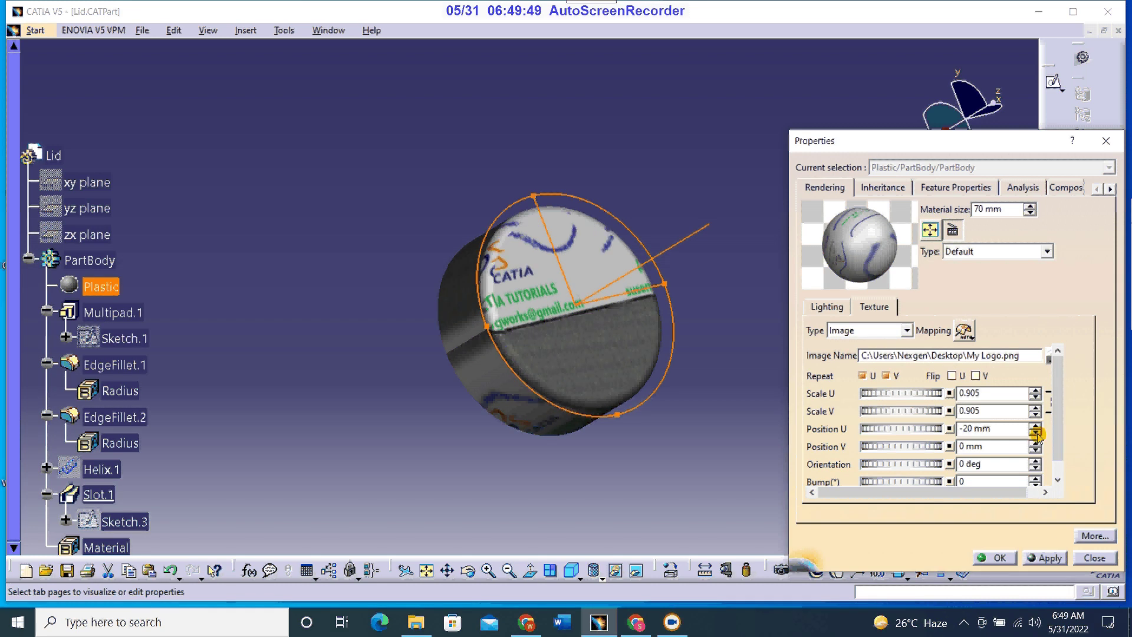
click(1036, 429)
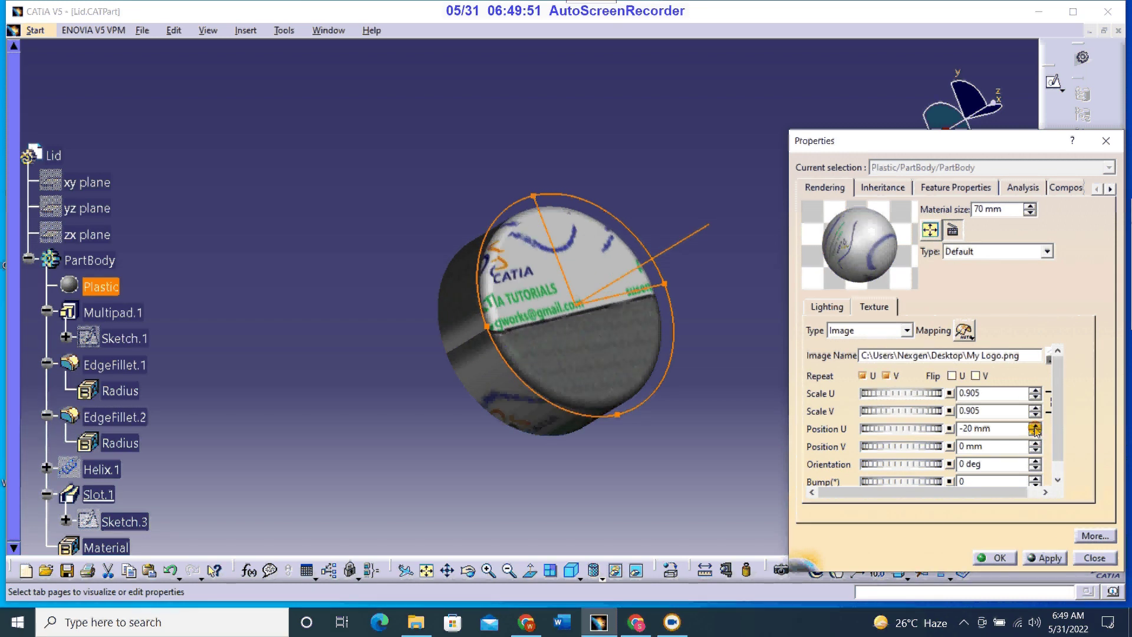
click(1036, 429)
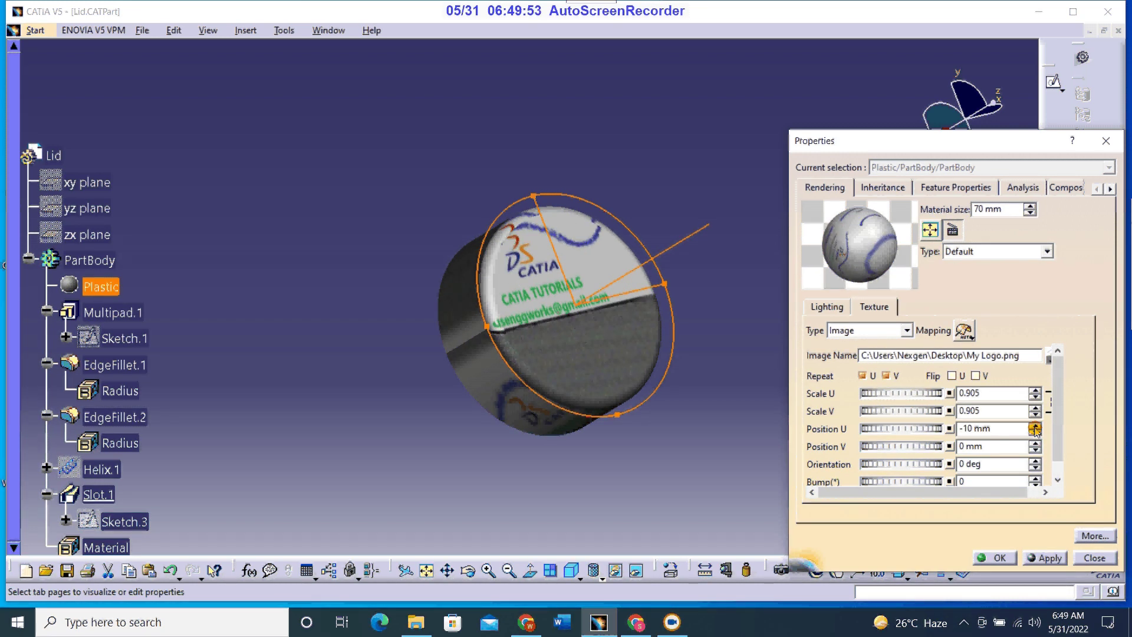
click(1036, 427)
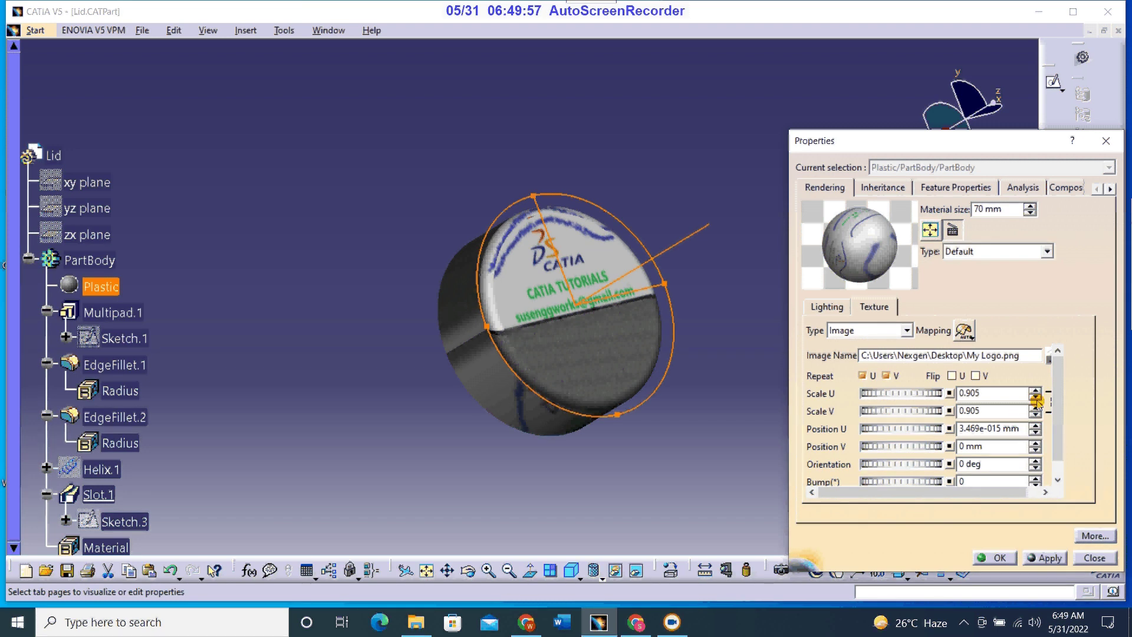
Lower the logo scale to 0.819 and nudge Position U by 10 mm, returning it to 0.
click(1035, 396)
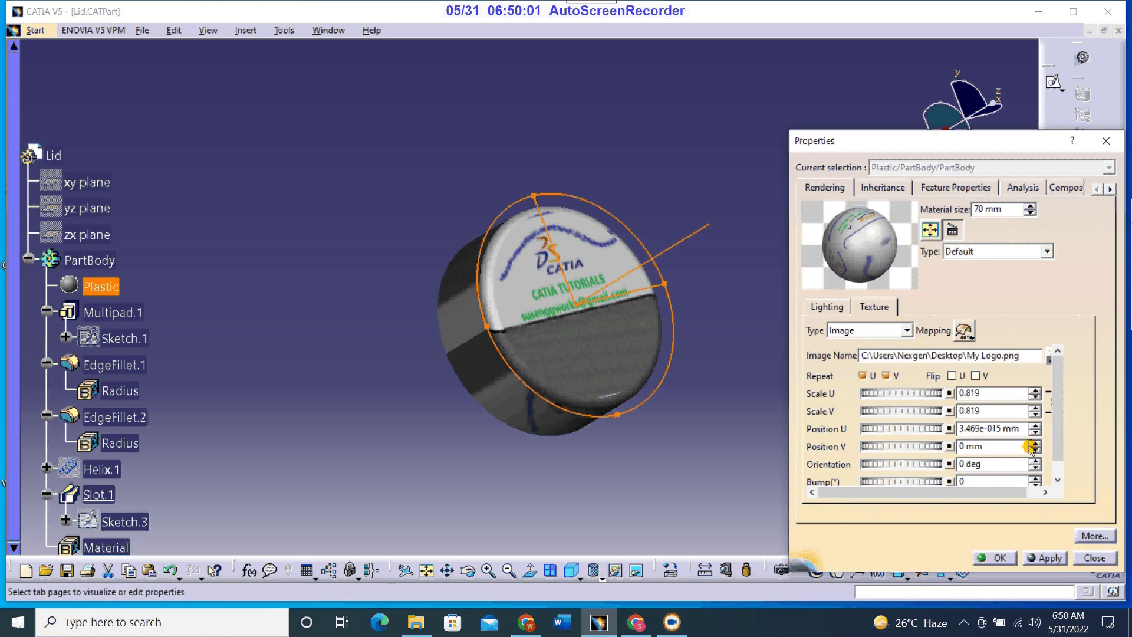
click(1035, 426)
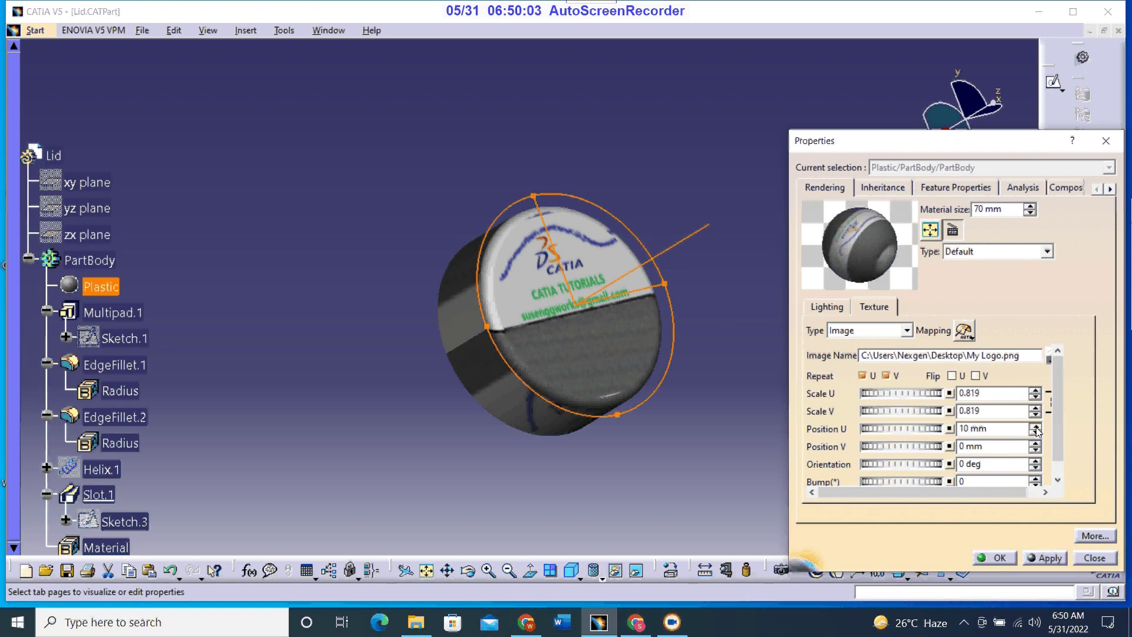
click(1035, 431)
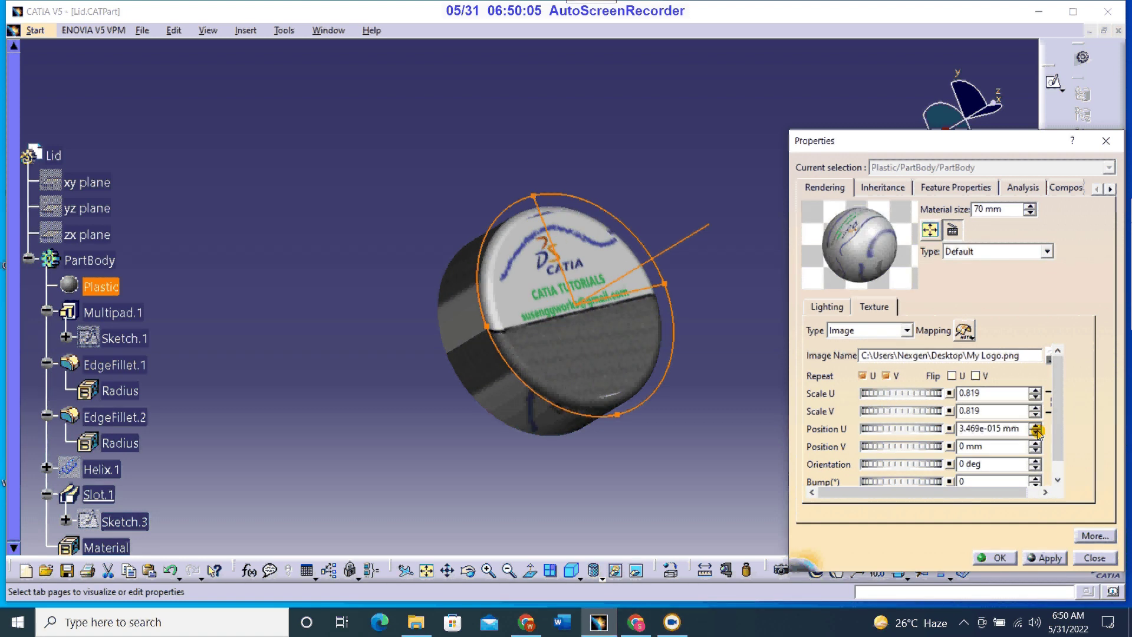
click(1036, 433)
click(1036, 427)
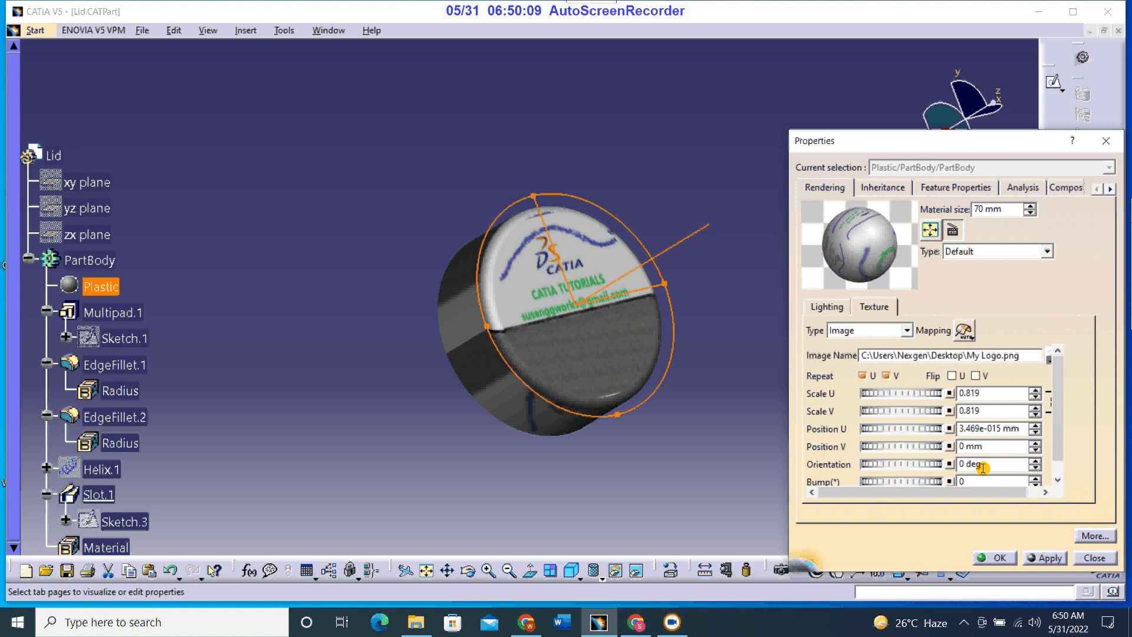
Position the logo texture at V -13.4 mm and U 0.5508 mm, keeping scale 0.819.
drag(907, 447, 860, 445)
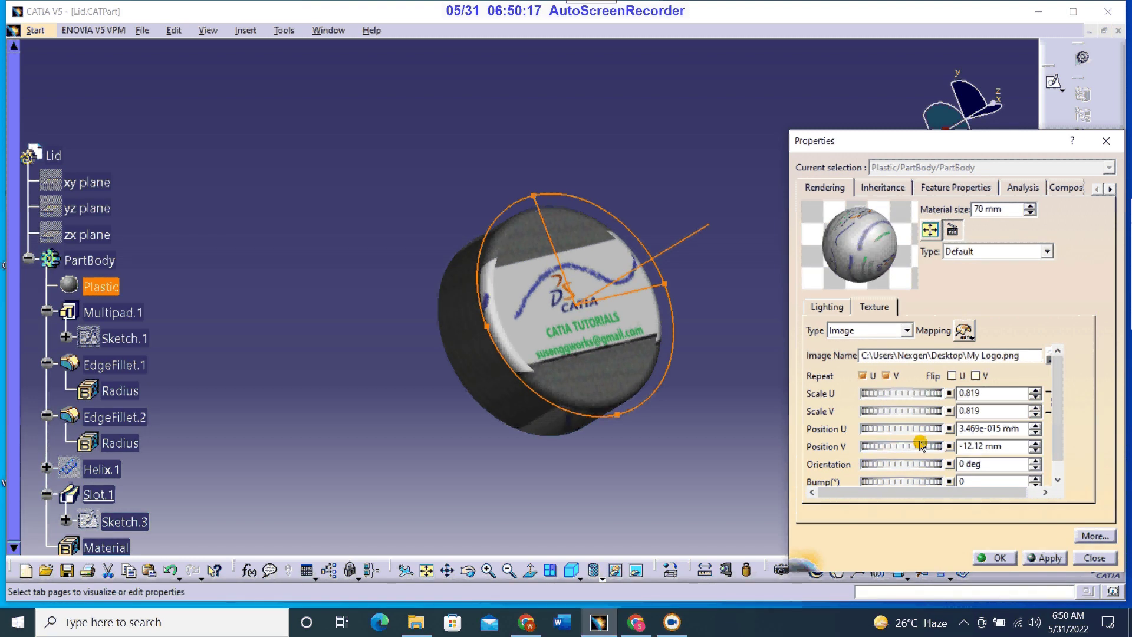
drag(923, 446, 921, 445)
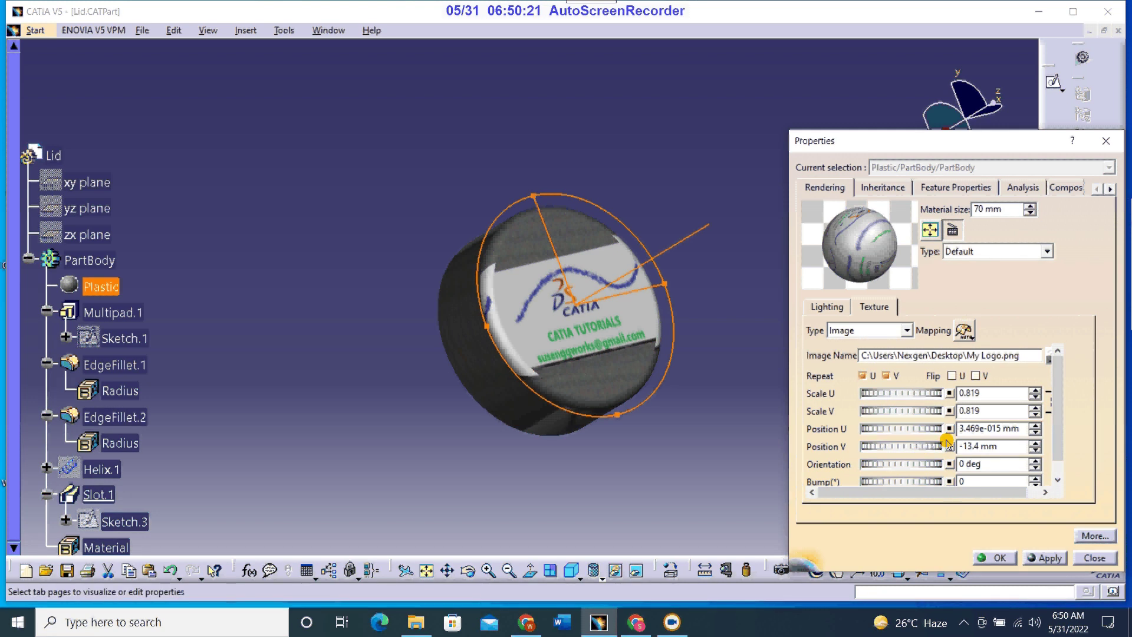
drag(905, 426, 904, 426)
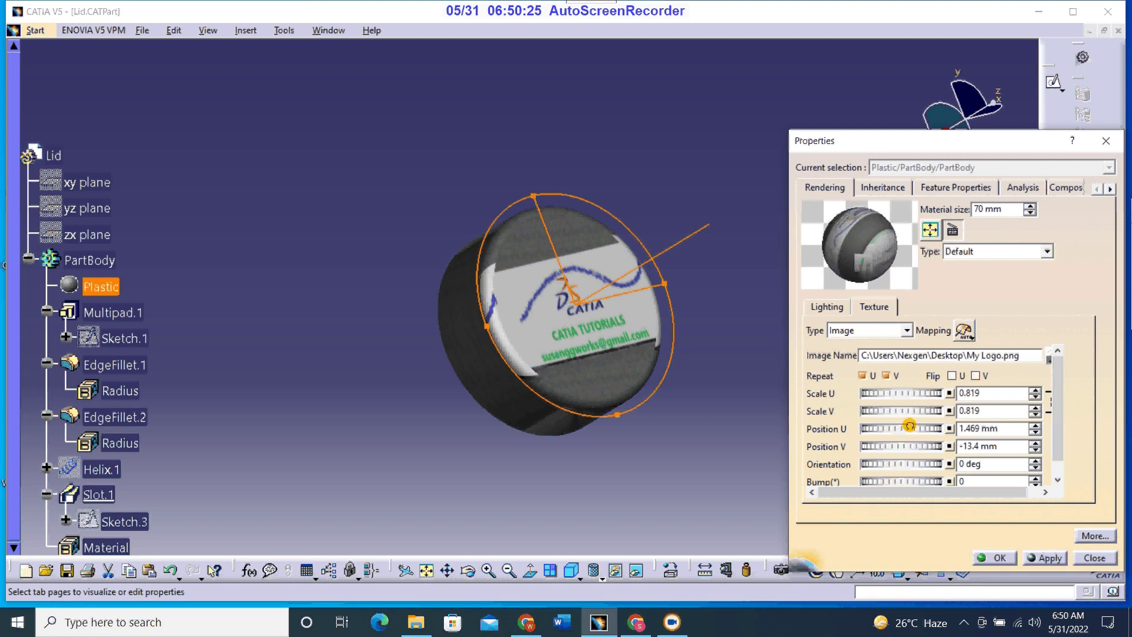
click(1036, 396)
click(1036, 392)
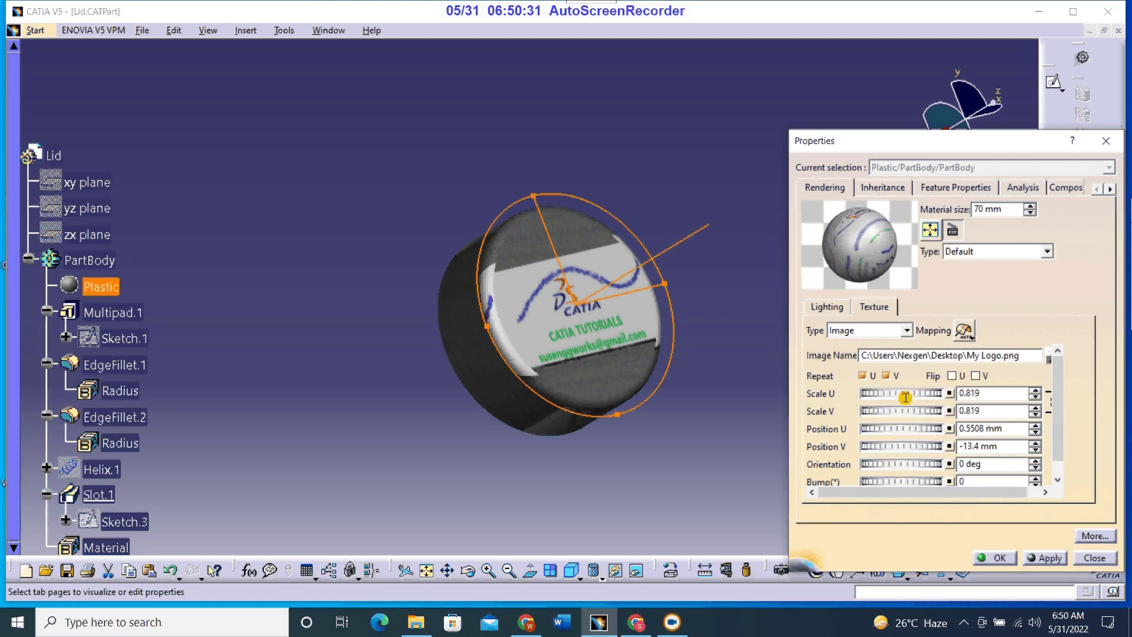
Enable Flip U and Flip V on the logo texture, then apply and confirm the properties.
click(951, 376)
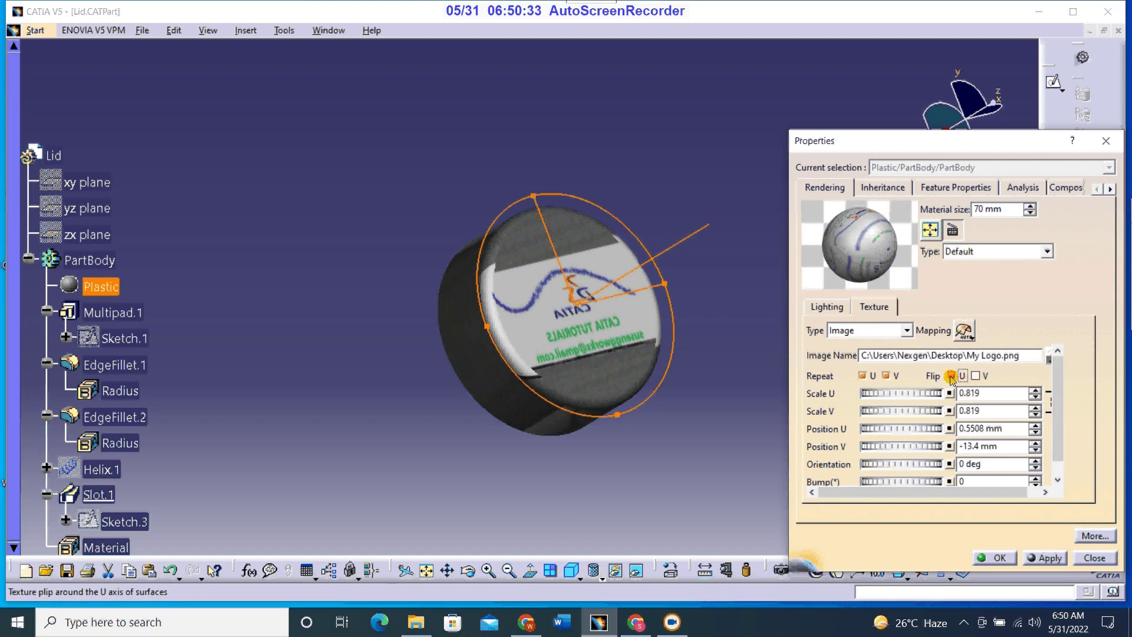
click(972, 376)
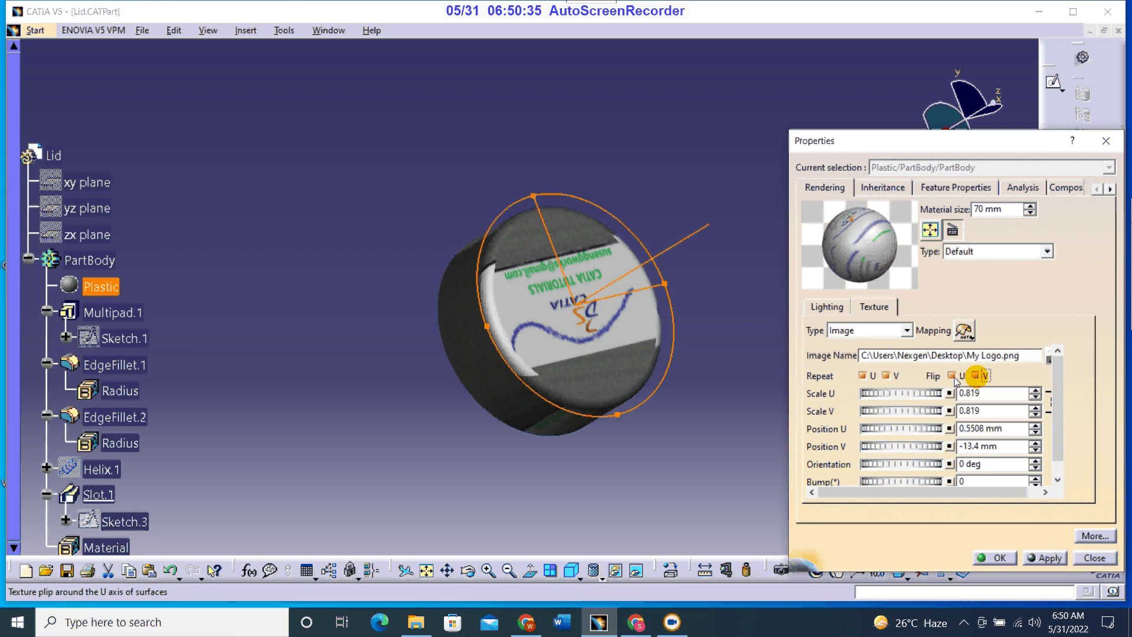
click(952, 375)
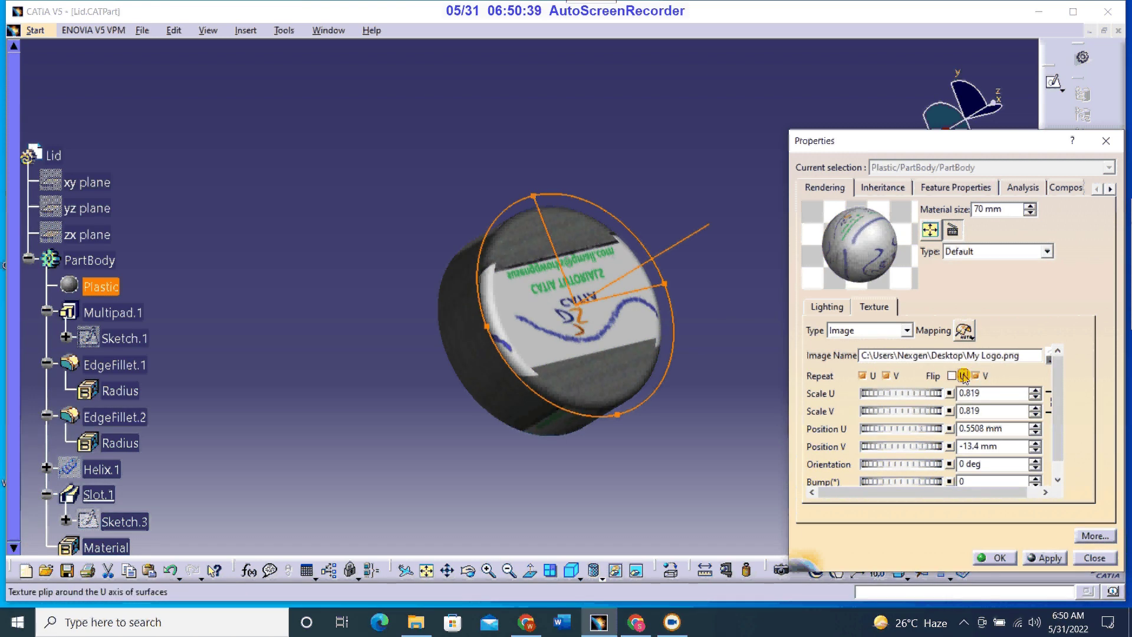
click(963, 375)
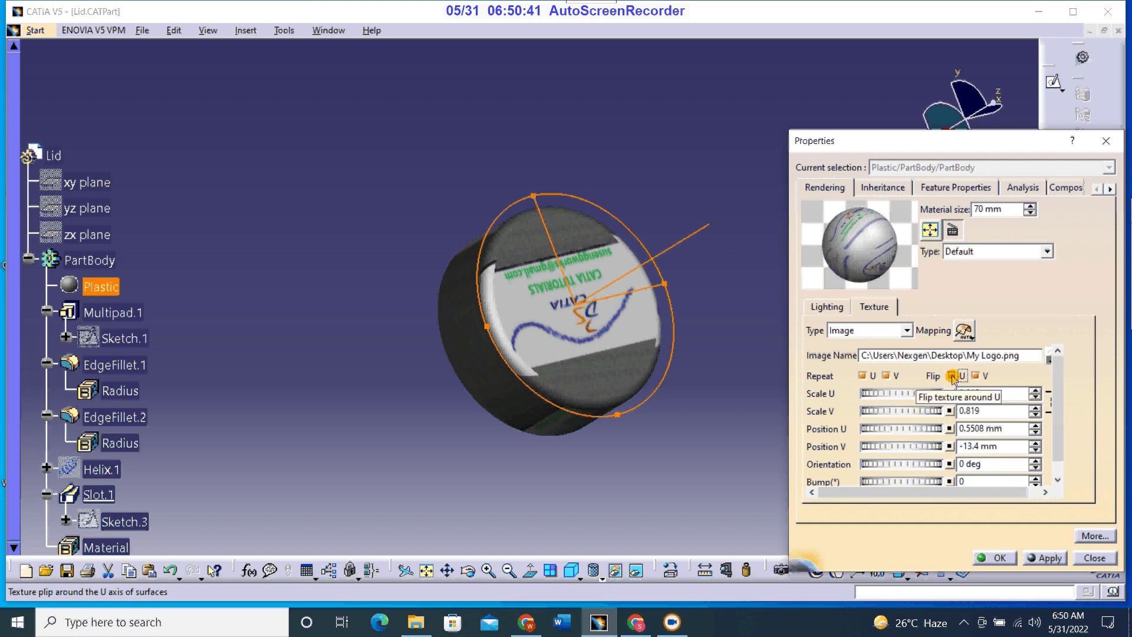
click(1054, 557)
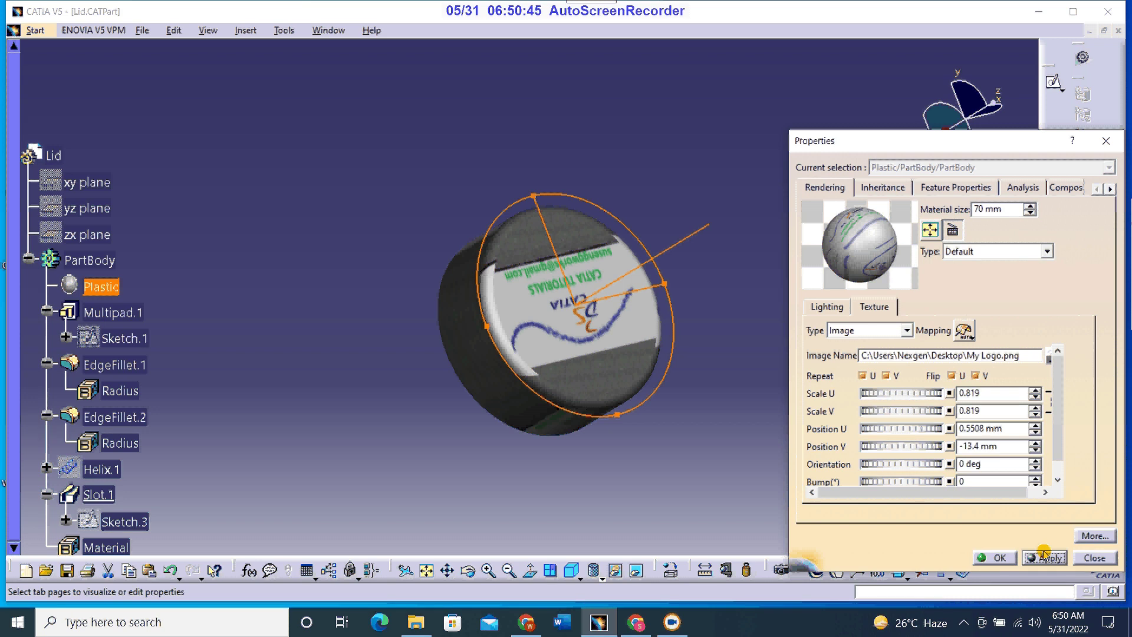
click(995, 557)
Orbit the lid until its top face with the CATIA TUTORIALS logo faces the screen.
mouse_move(791, 349)
middle_down()
mouse_move(729, 264)
mouse_move(602, 271)
mouse_move(423, 328)
mouse_move(460, 361)
mouse_move(498, 235)
mouse_move(283, 303)
mouse_move(436, 430)
mouse_move(464, 435)
mouse_move(531, 372)
mouse_move(518, 374)
mouse_move(540, 238)
mouse_move(556, 349)
mouse_move(560, 253)
mouse_move(558, 352)
mouse_move(480, 195)
mouse_move(551, 341)
mouse_move(551, 299)
mouse_move(585, 297)
mouse_move(549, 349)
mouse_move(518, 306)
mouse_move(505, 308)
mouse_move(507, 328)
middle_up()
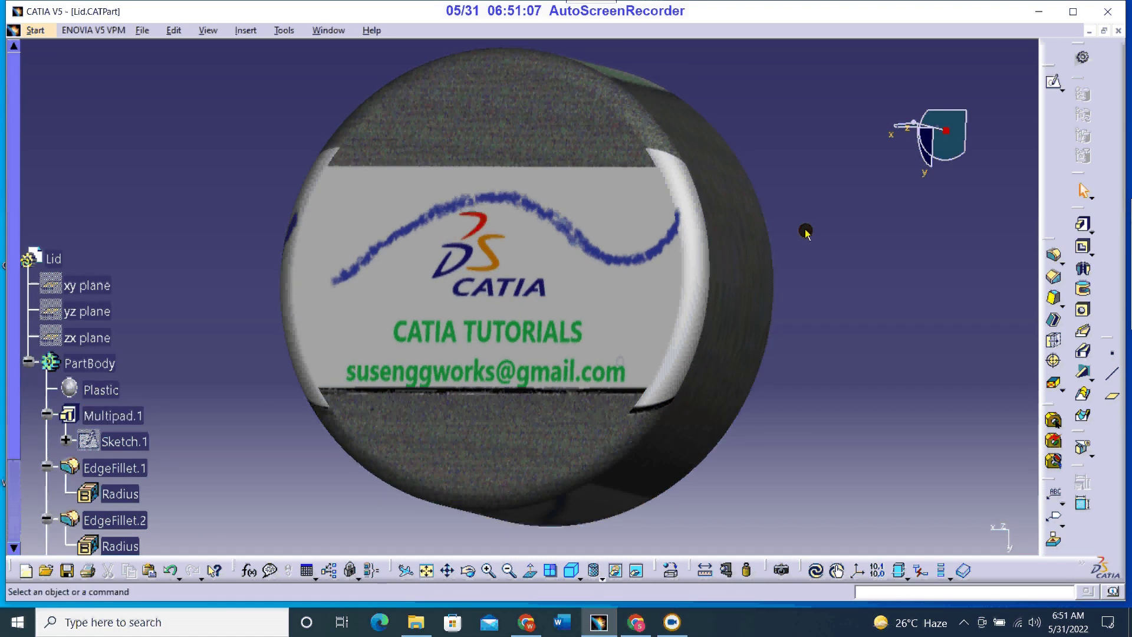